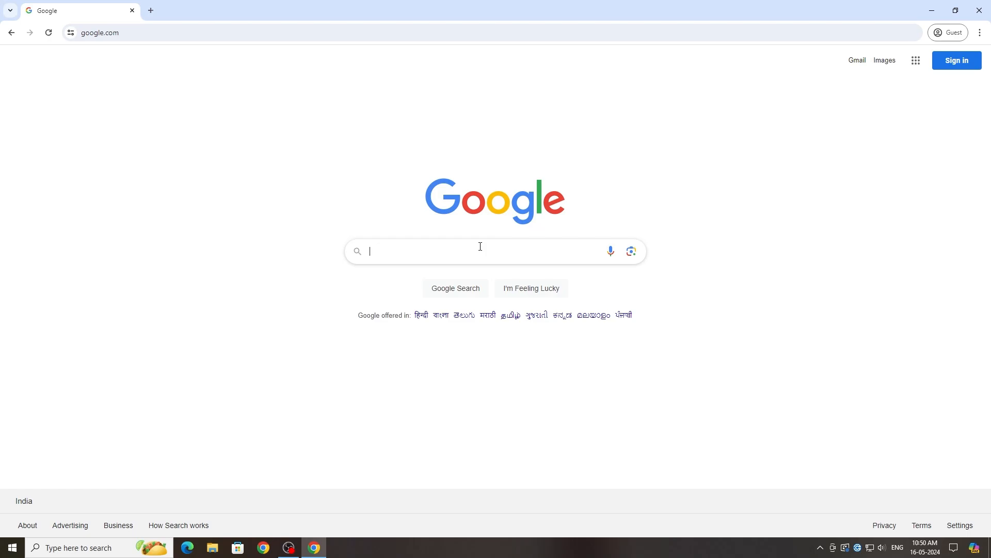
Search Google for "windows 10 iso download".
left_click(480, 247)
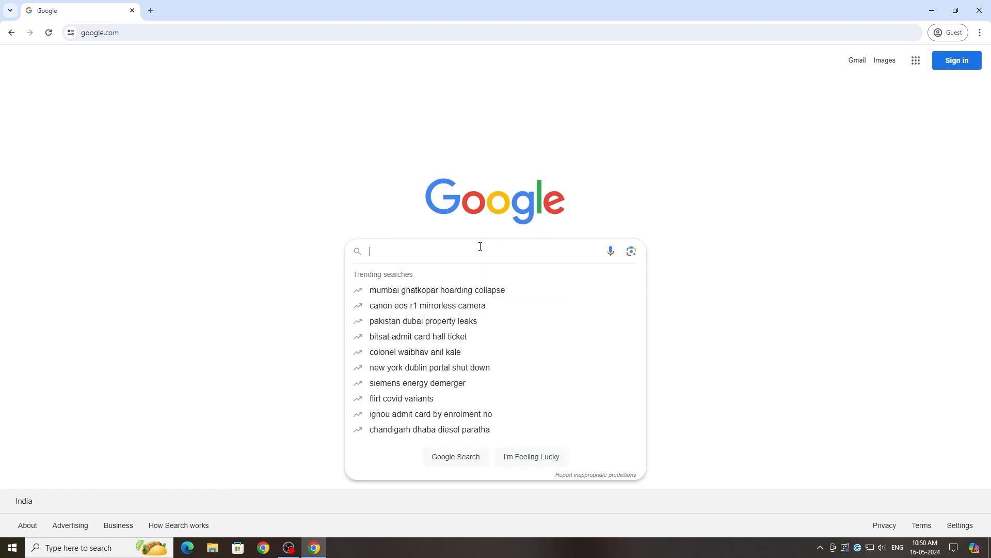
type("windows 10")
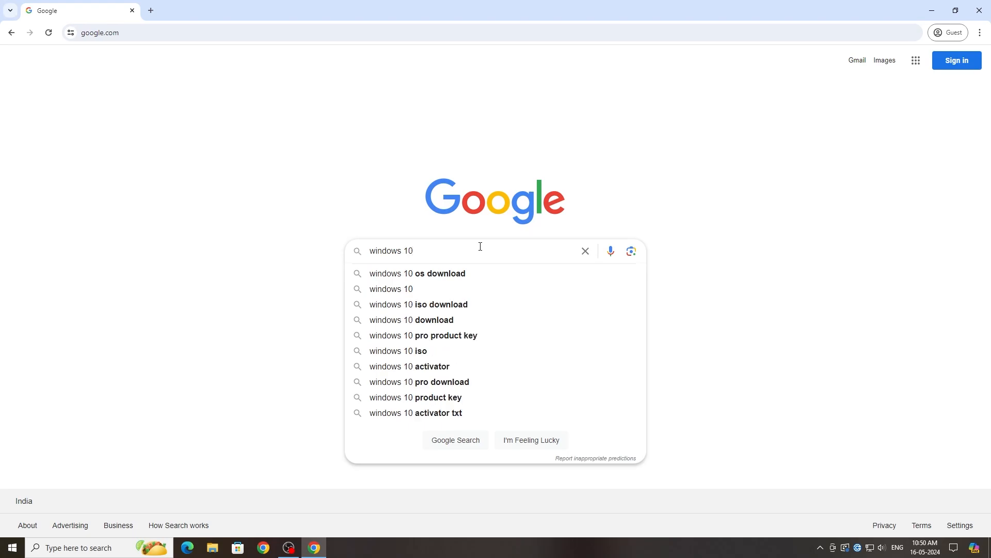
key("Down")
key("Down")
key("Down")
key("Return")
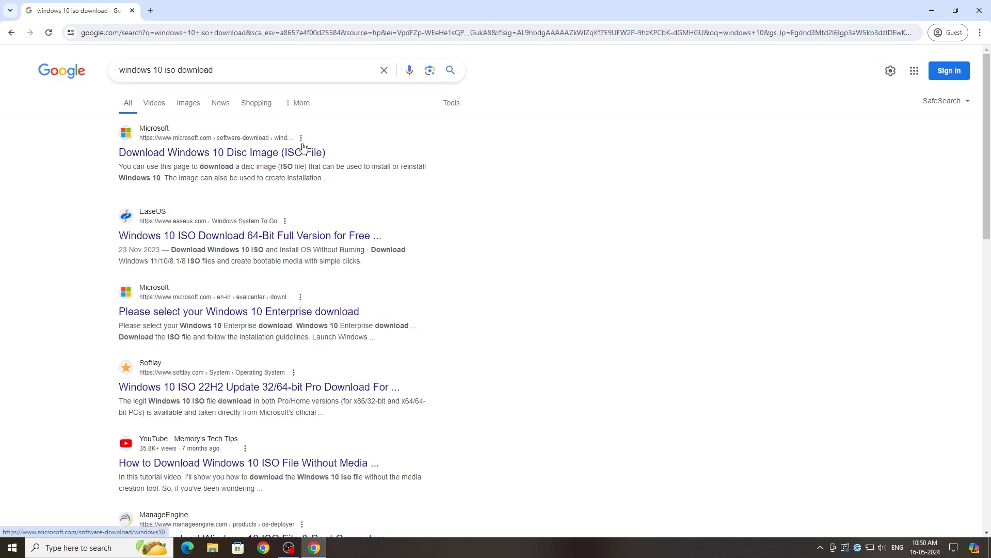
Open Microsoft's Windows 10 download page in a new tab and review its media creation tool section and More download options.
middle_click(278, 154)
key("ctrl+Tab")
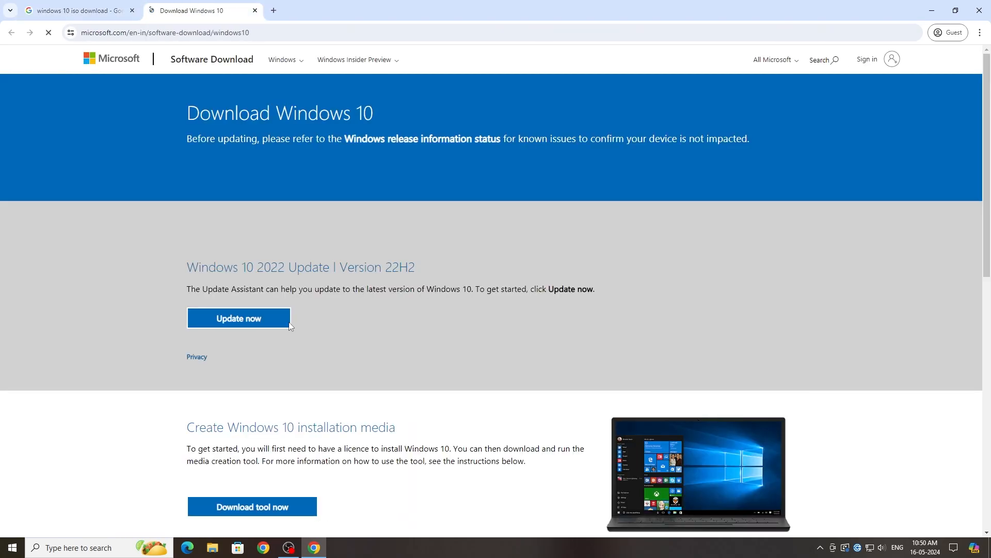
scroll(289, 450, "down", 3)
left_click(306, 352)
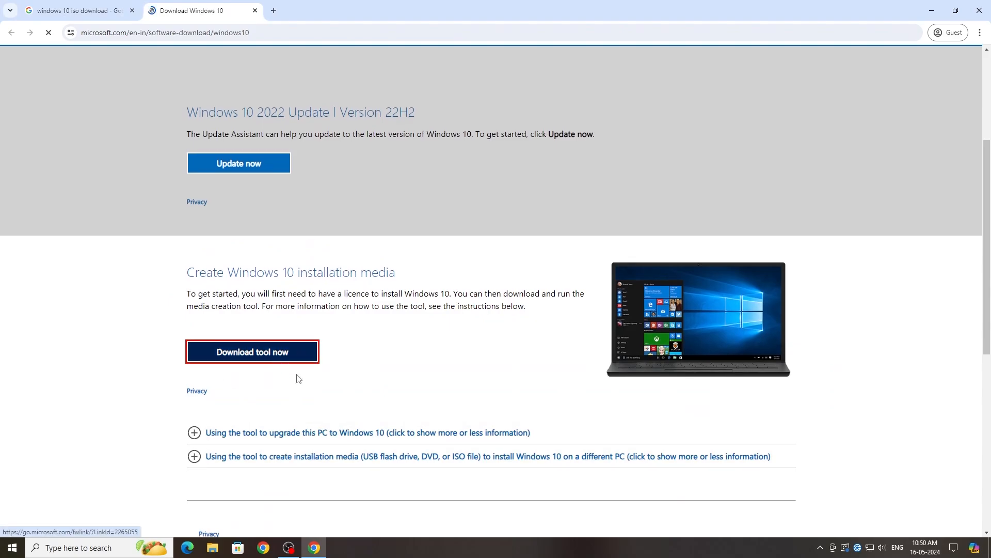
left_click(729, 393)
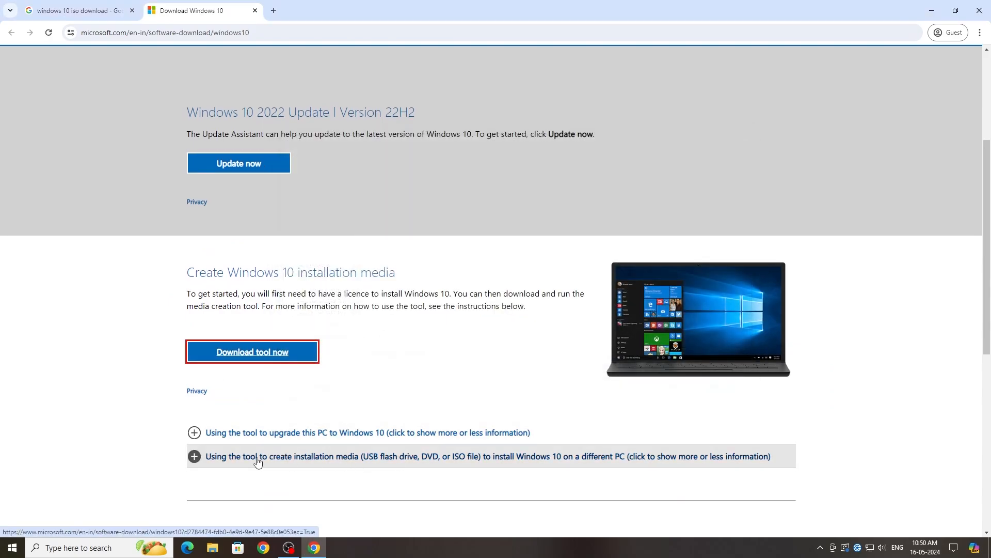
scroll(254, 453, "down", 5)
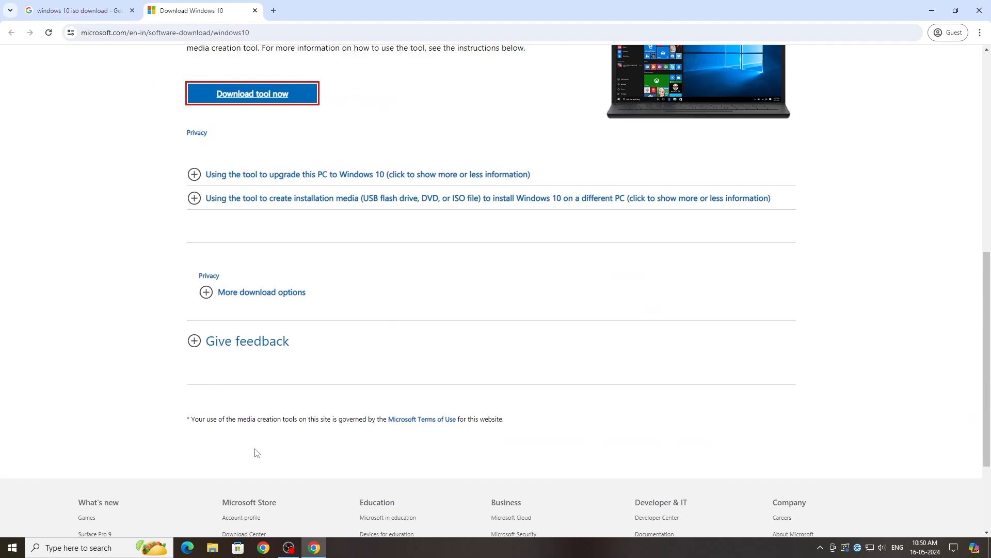
left_click(256, 292)
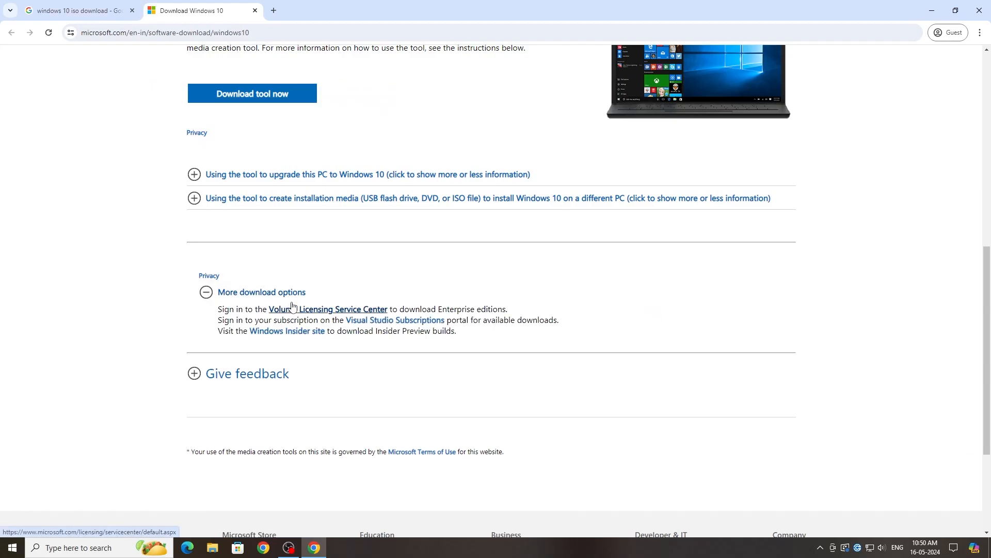
left_click(273, 291)
Find Hyper-V Manager on the computer and switch to it.
left_click(13, 547)
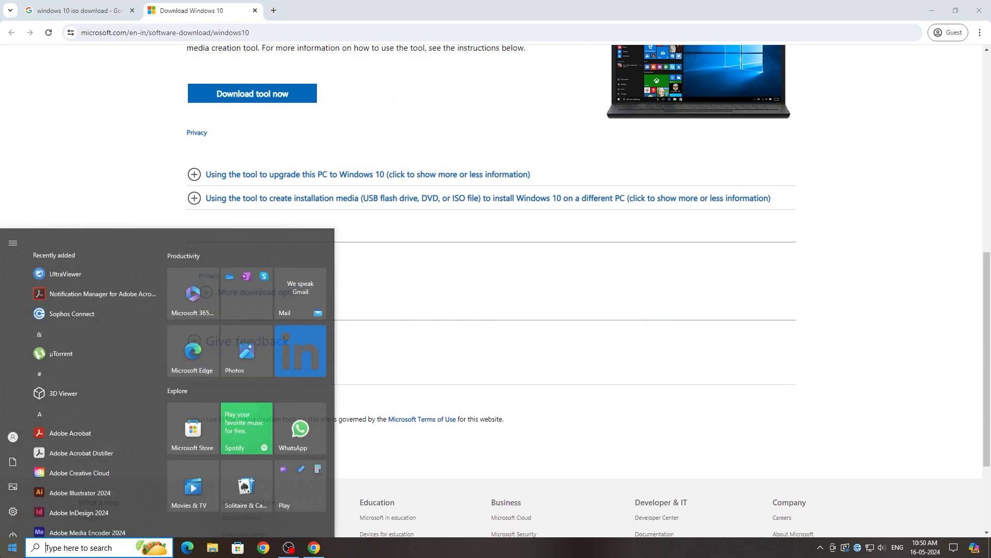
type("hyp")
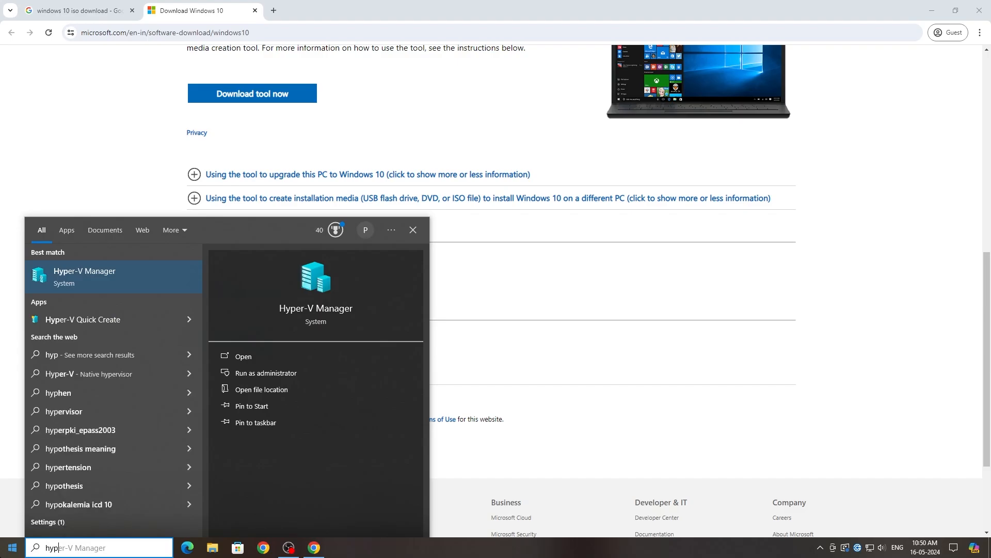
key("Return")
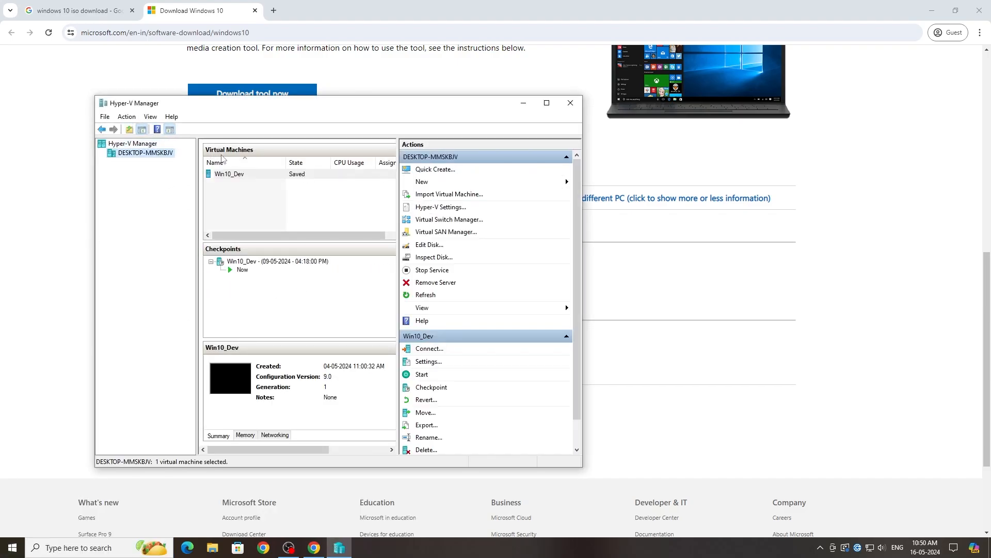
Check the Hyper-V entry in the list of Windows features and close the list without changes.
key("super")
type("add")
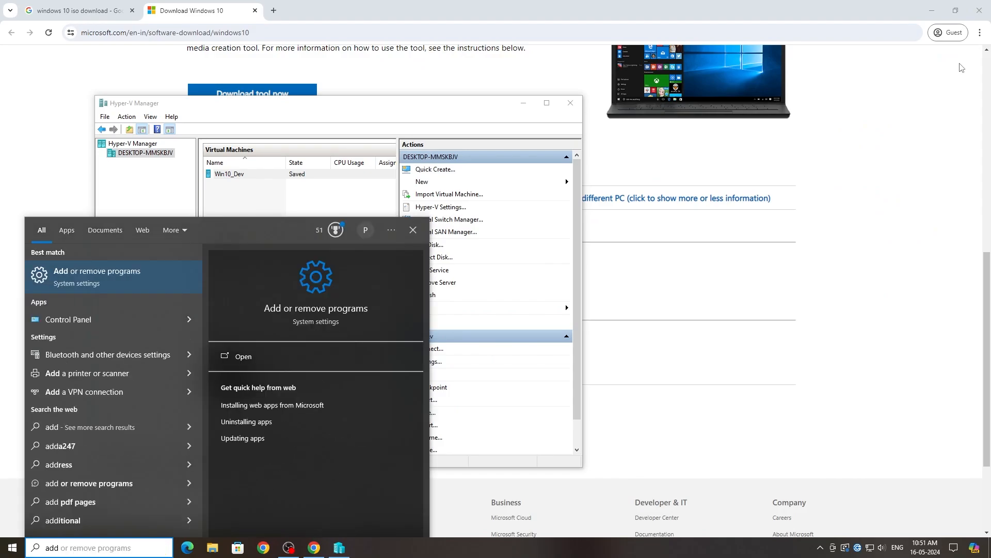
type(" feat")
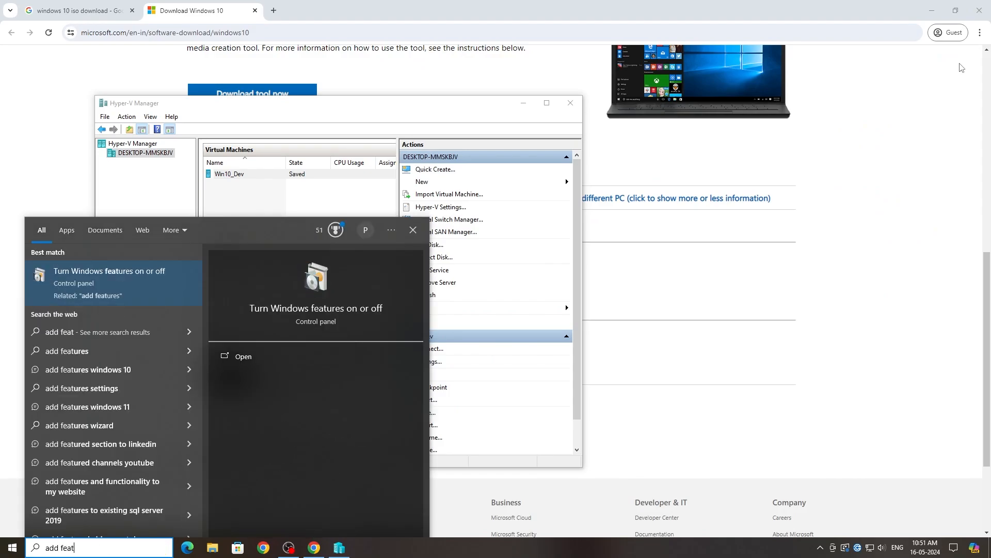
key("Return")
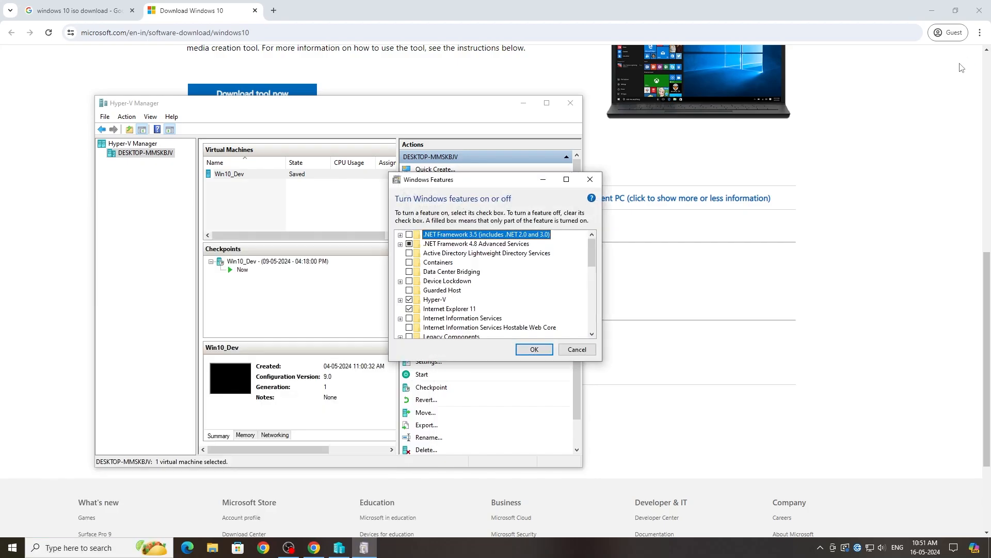
left_click(583, 350)
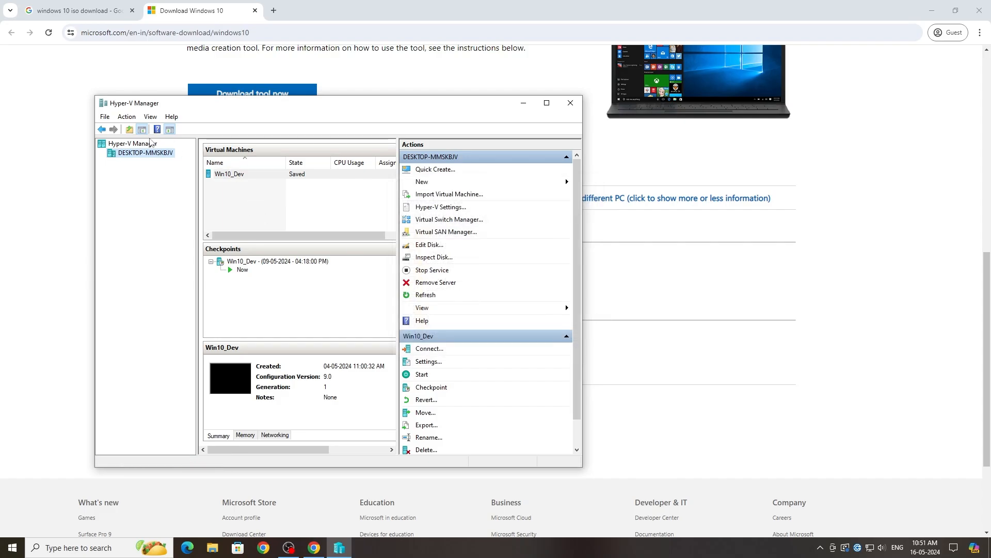
Start creating a new virtual machine in Hyper-V Manager, name it Windows10 and accept Generation 1.
left_click_drag(298, 114, 458, 114)
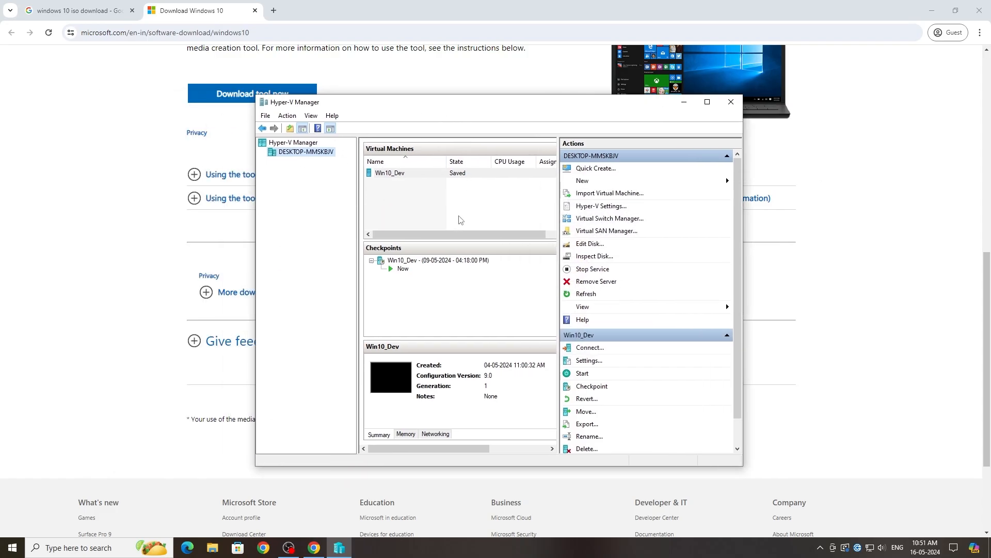
left_click(592, 181)
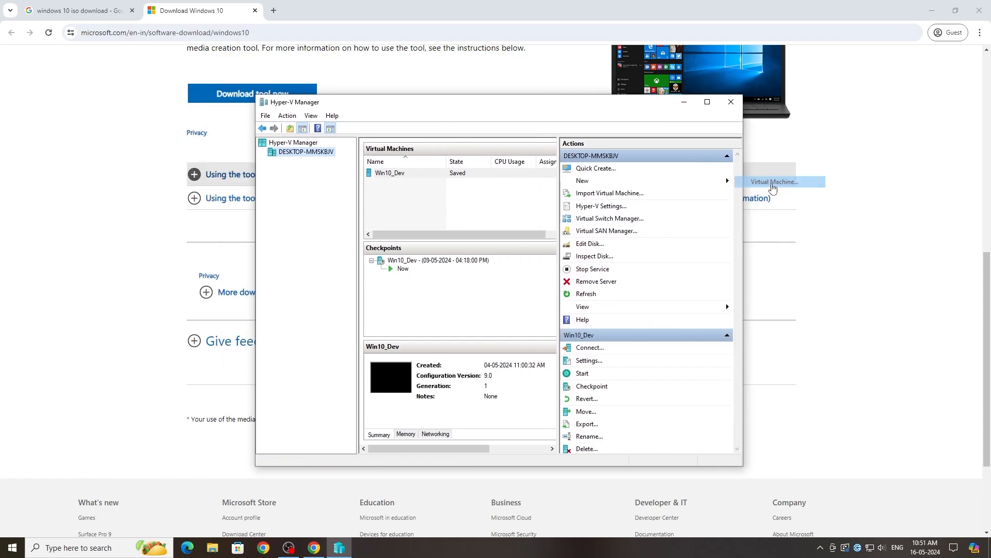
left_click(774, 182)
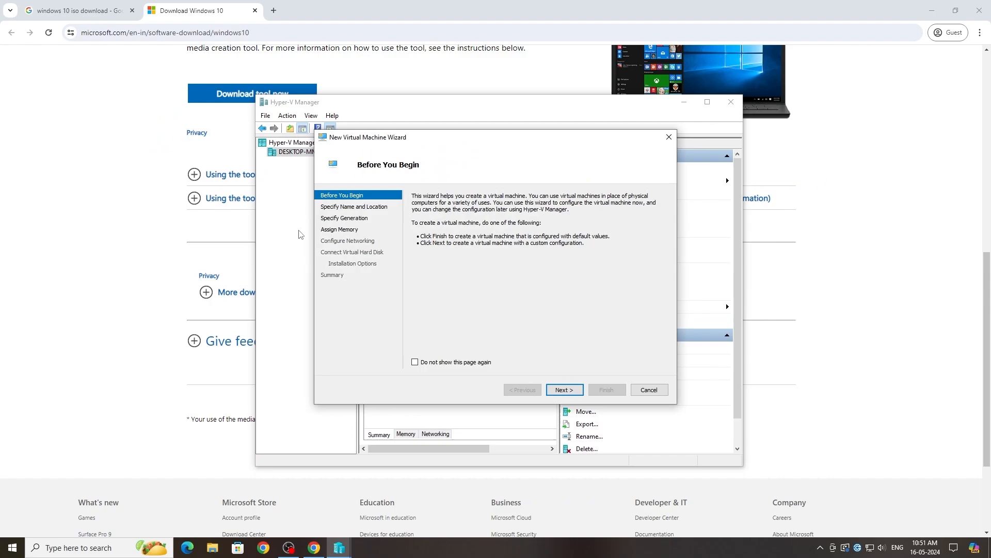
left_click(565, 390)
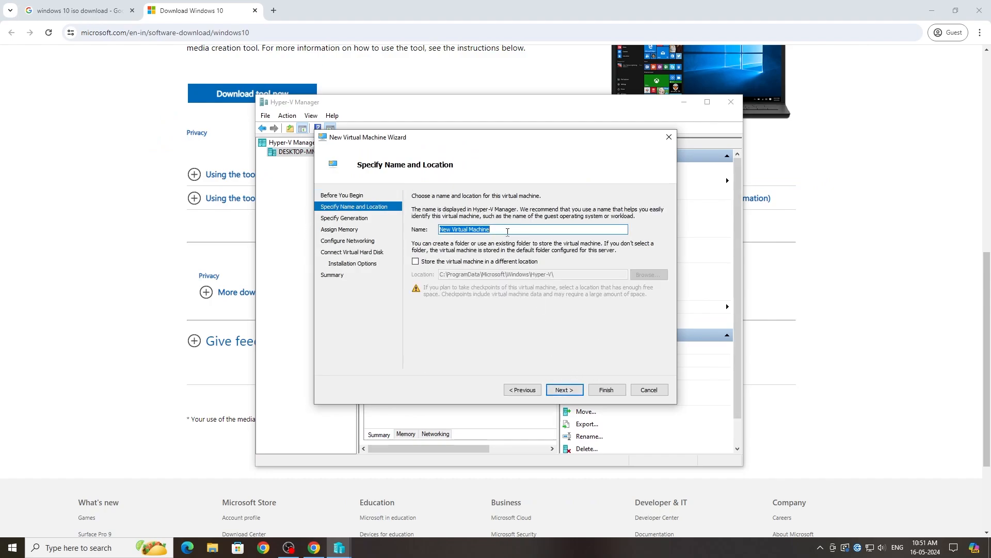
left_click(507, 231)
key("ctrl+a")
key("BackSpace")
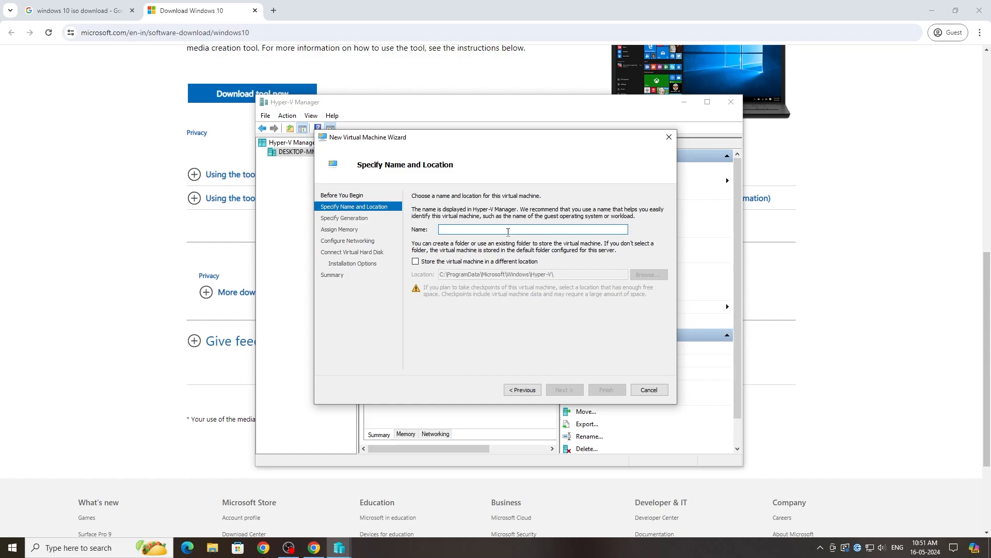
type("Windows10")
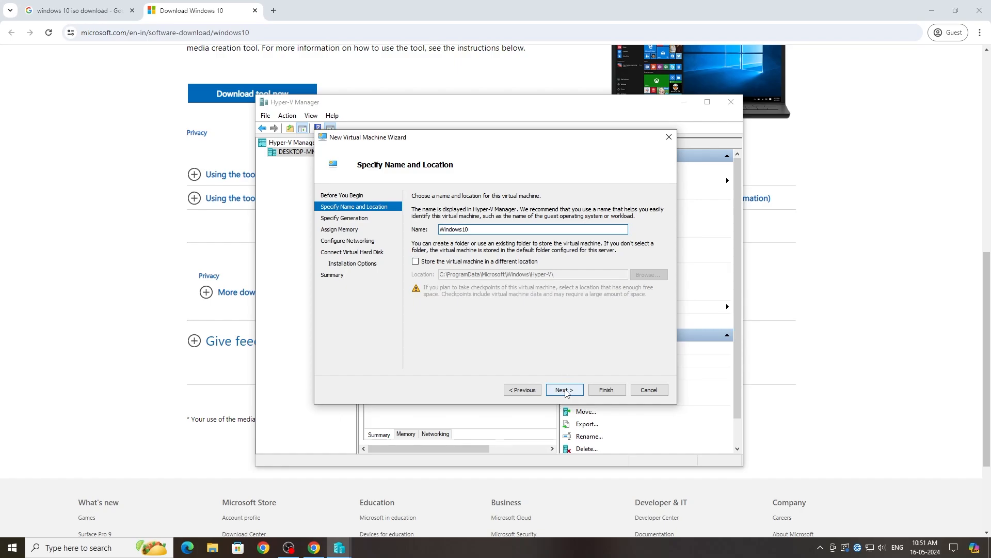
left_click(565, 390)
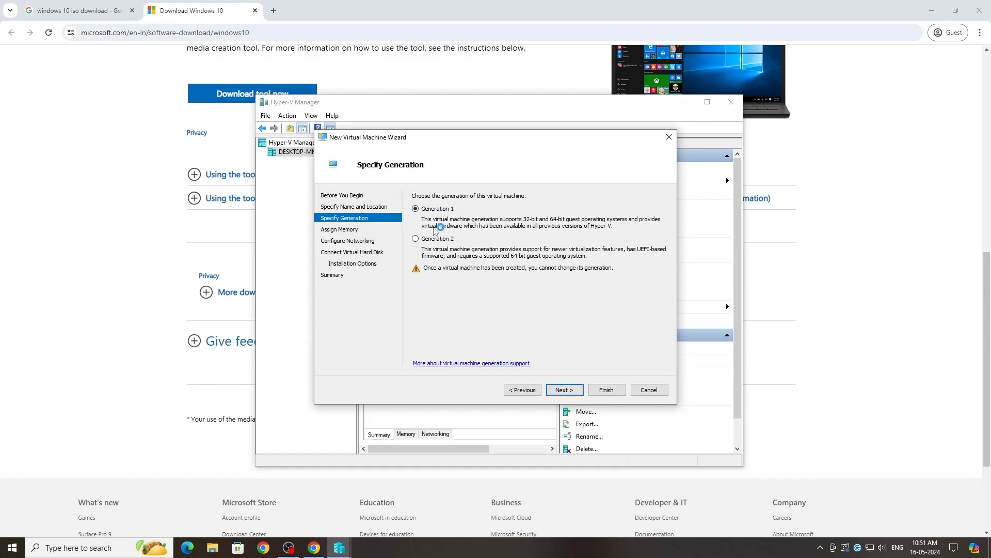
left_click(573, 391)
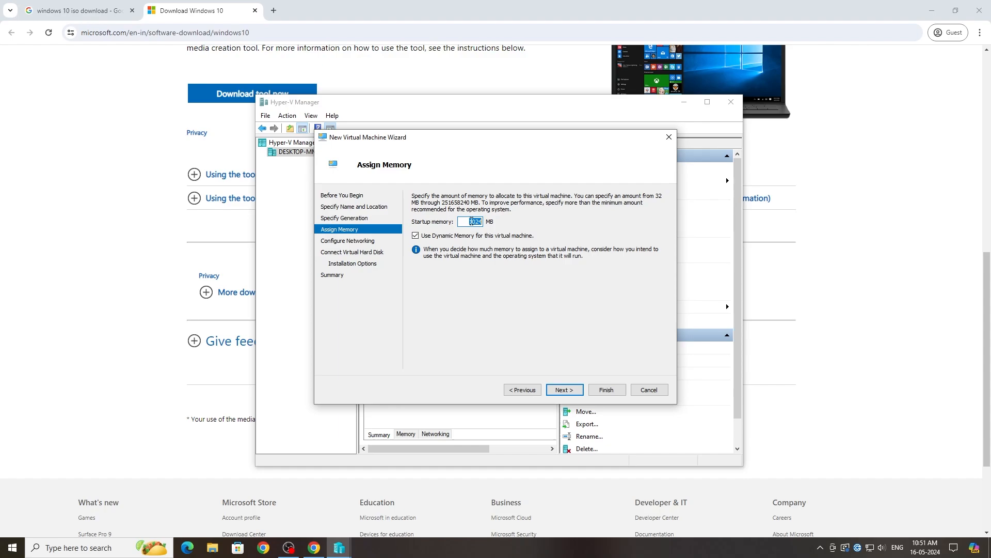
Calculate 4 × 1024 in Calculator and assign 4096 MB of startup memory to the new virtual machine.
key("BackSpace")
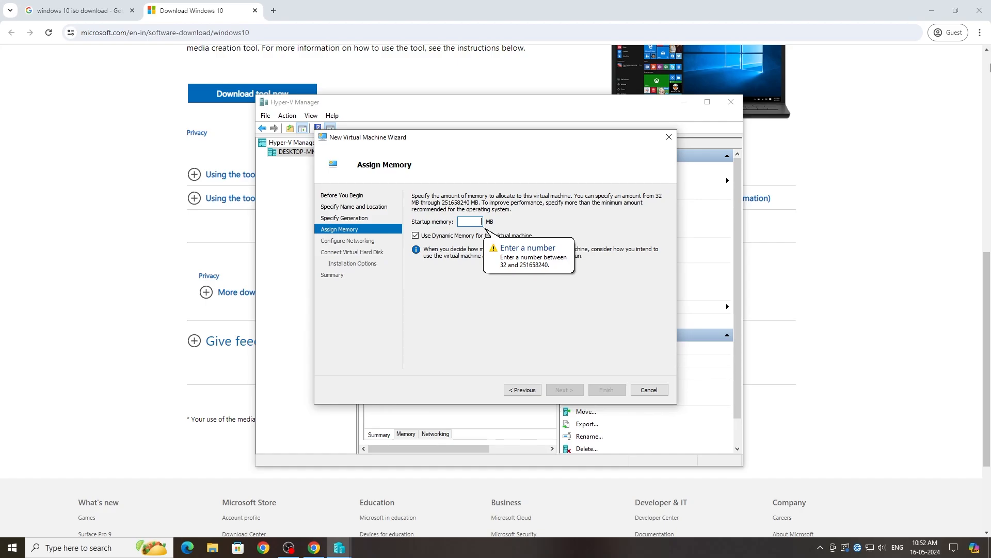
key("super")
type("cal")
key("Return")
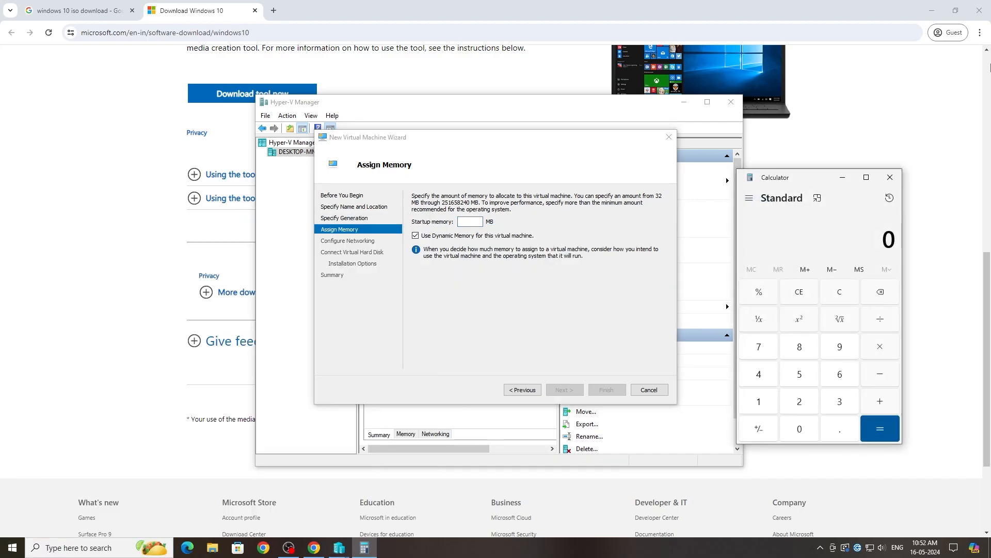
type("4 × 1024")
key("Return")
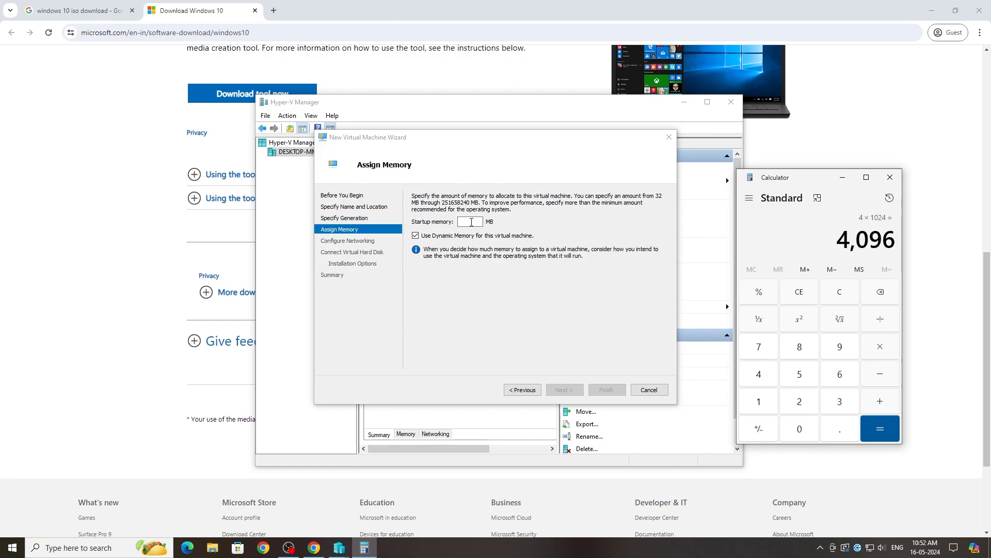
left_click(468, 222)
type("4096")
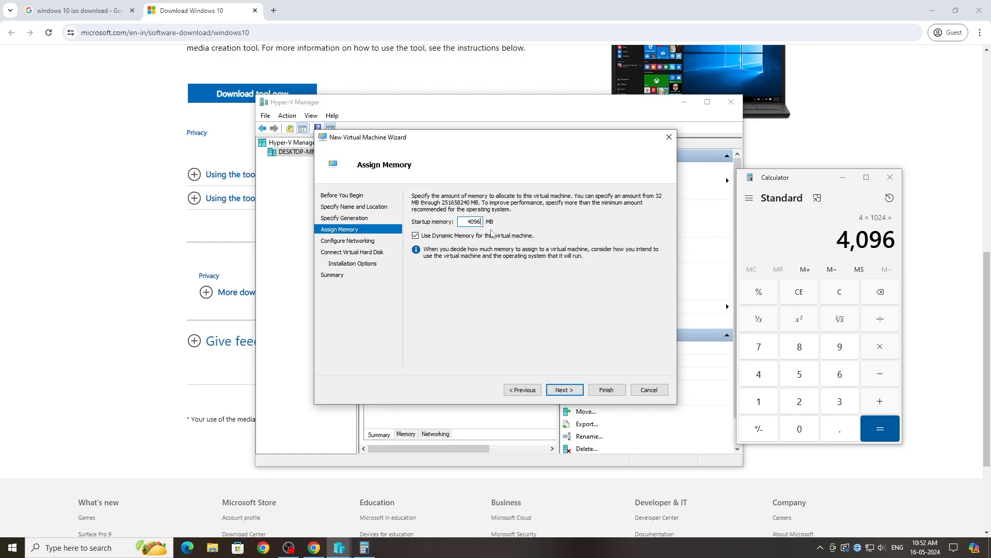
left_click(564, 394)
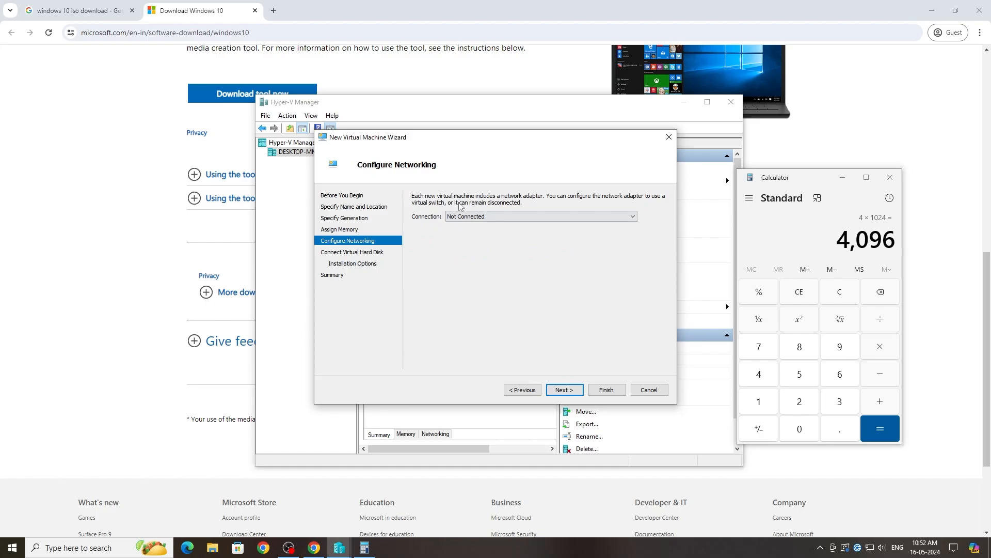
Connect the virtual machine's network adapter to Default Switch and set its new virtual hard disk size to 30 GB.
left_click(506, 216)
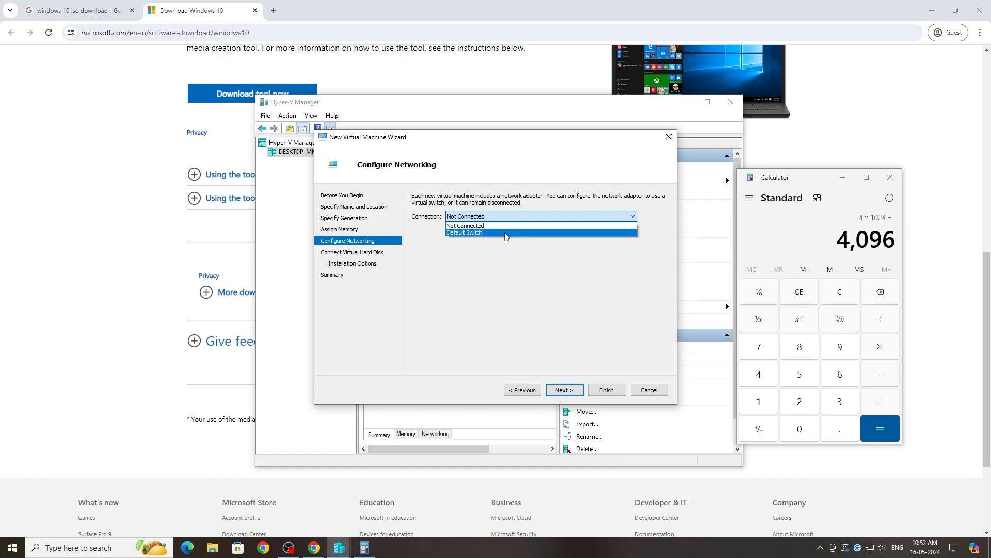
left_click(505, 234)
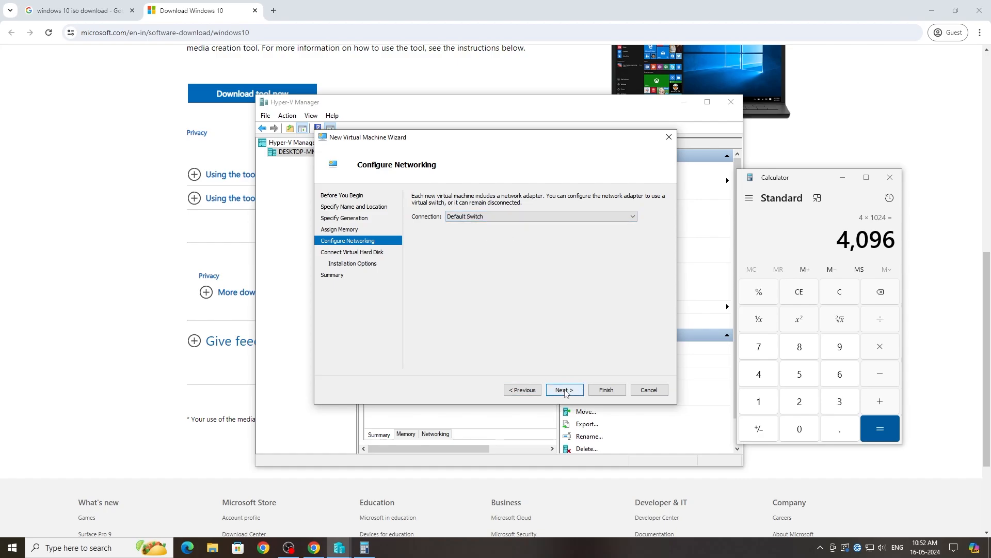
left_click(564, 390)
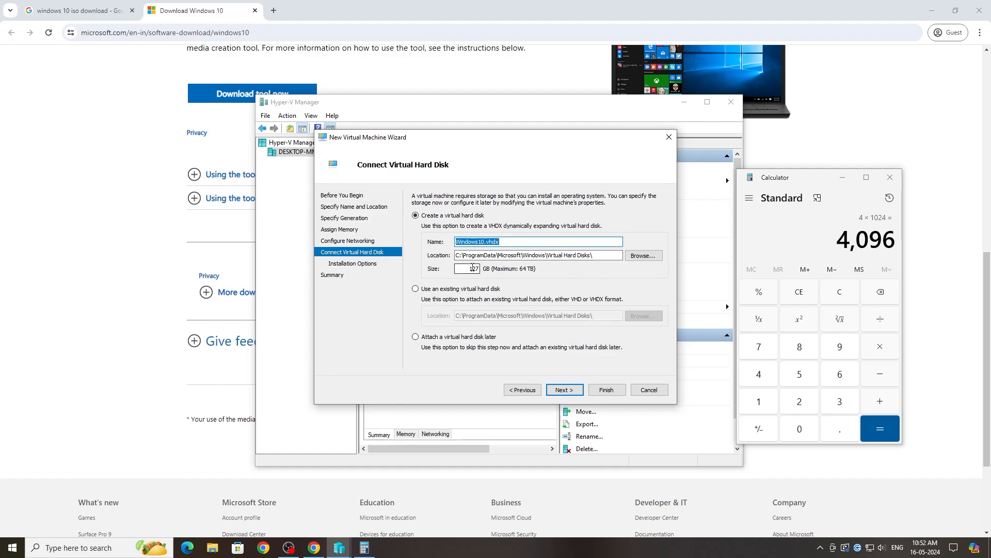
double_click(472, 267)
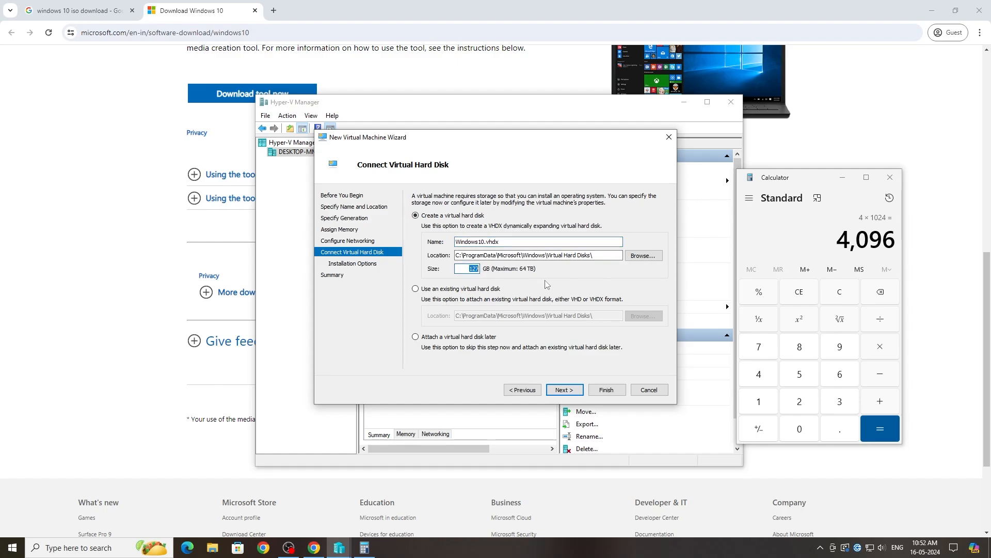
type("30")
left_click(558, 390)
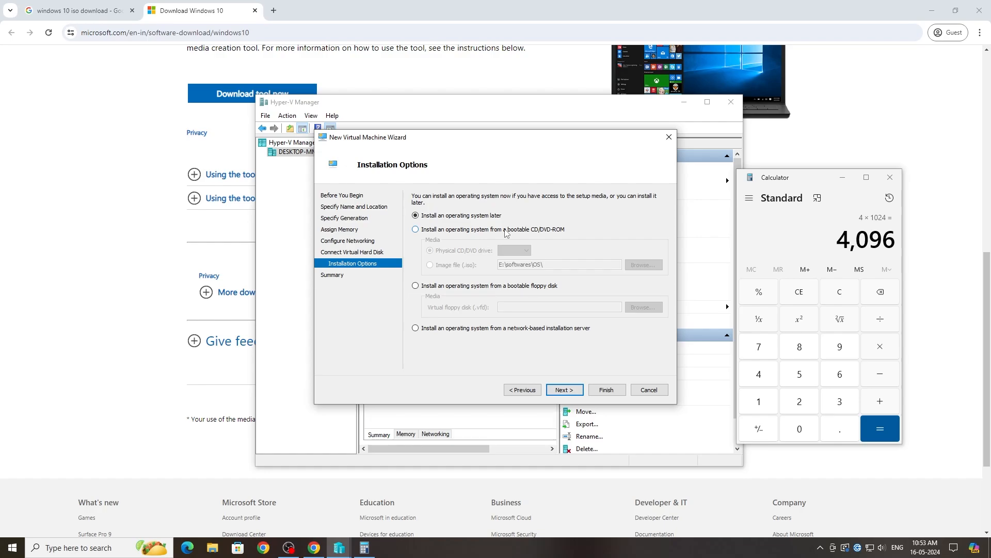
Set the virtual machine to install its operating system from the image file E:\softwares\OS\Windows10.iso and finish creating it.
left_click(506, 231)
left_click(456, 265)
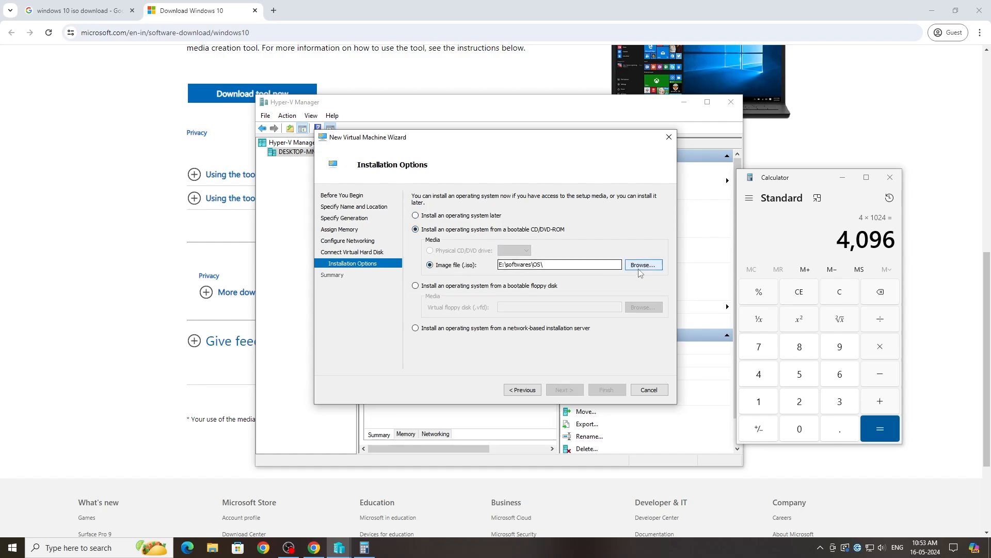
left_click(638, 268)
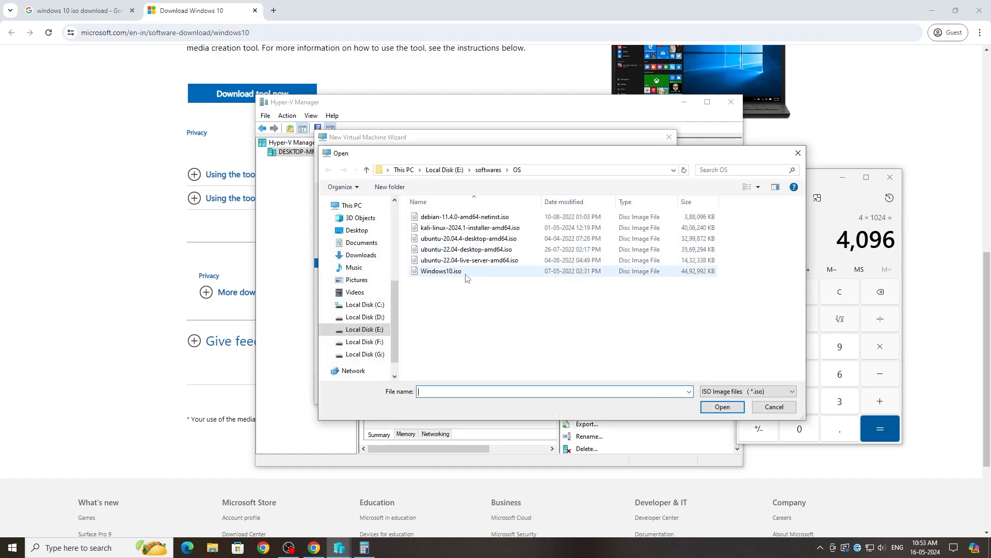
double_click(467, 278)
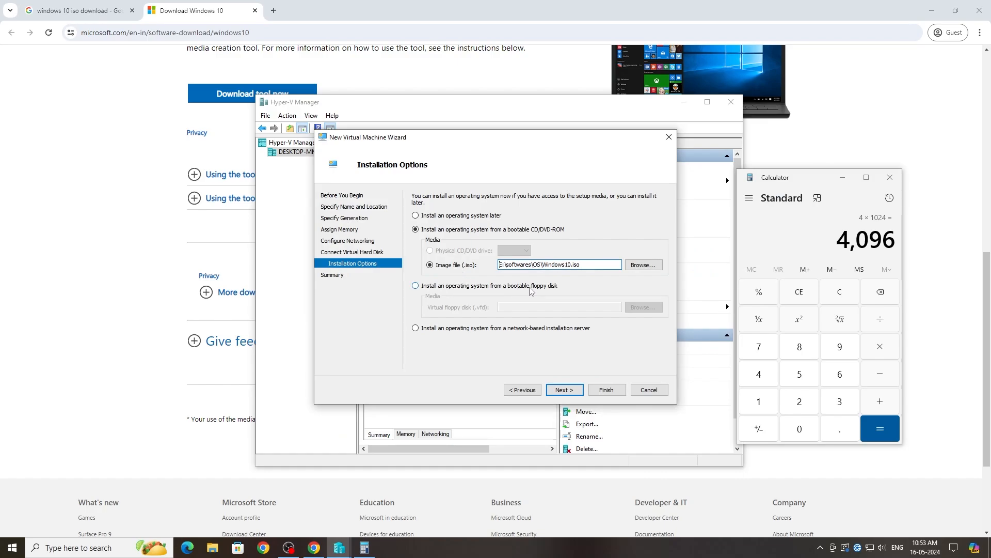
left_click(577, 389)
left_click(597, 392)
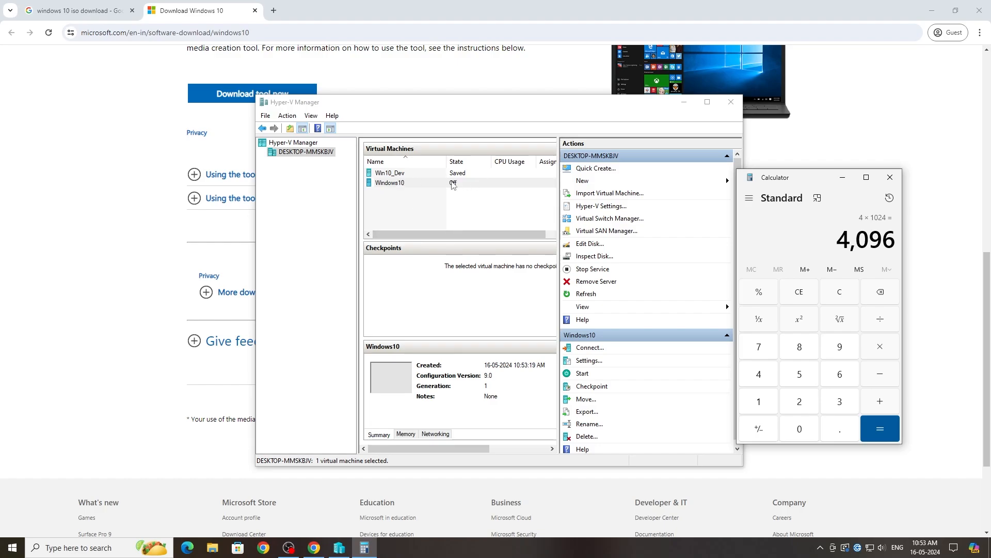
Start the Windows10 virtual machine and connect to it.
right_click(435, 183)
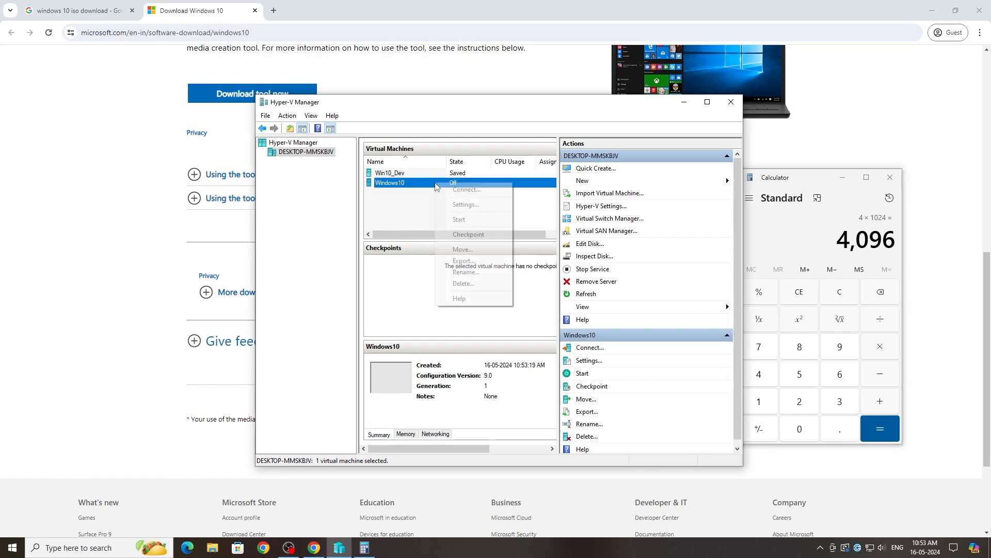
left_click(461, 219)
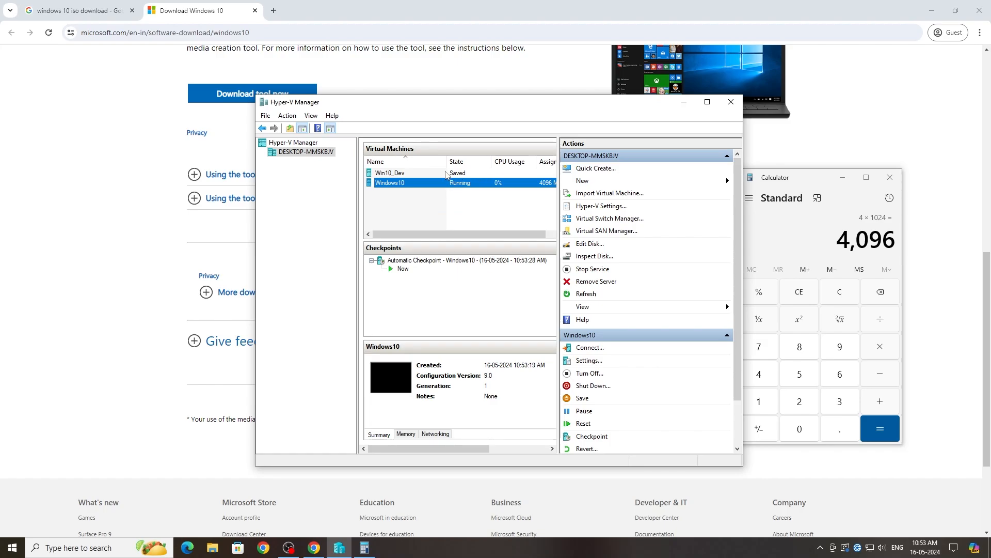
right_click(447, 173)
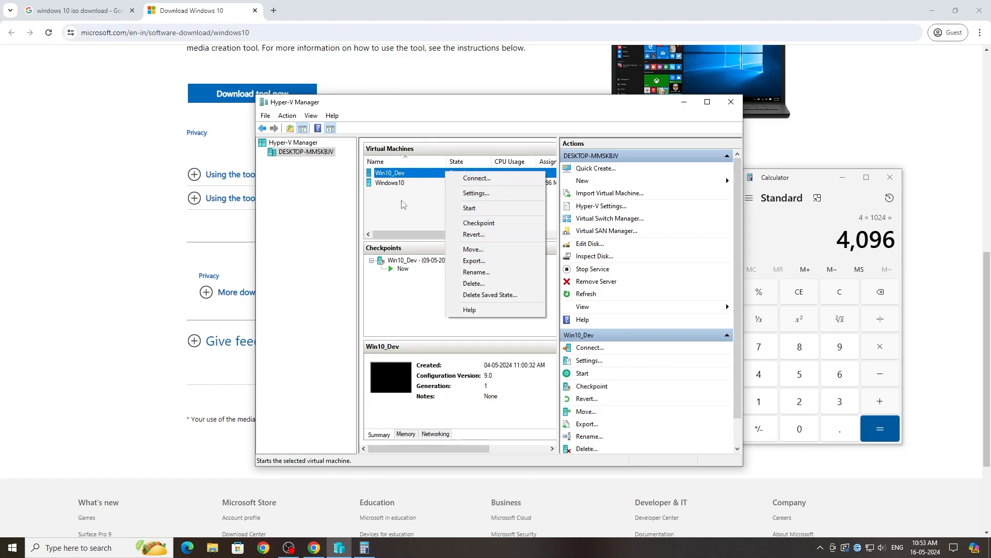
right_click(406, 183)
left_click(433, 189)
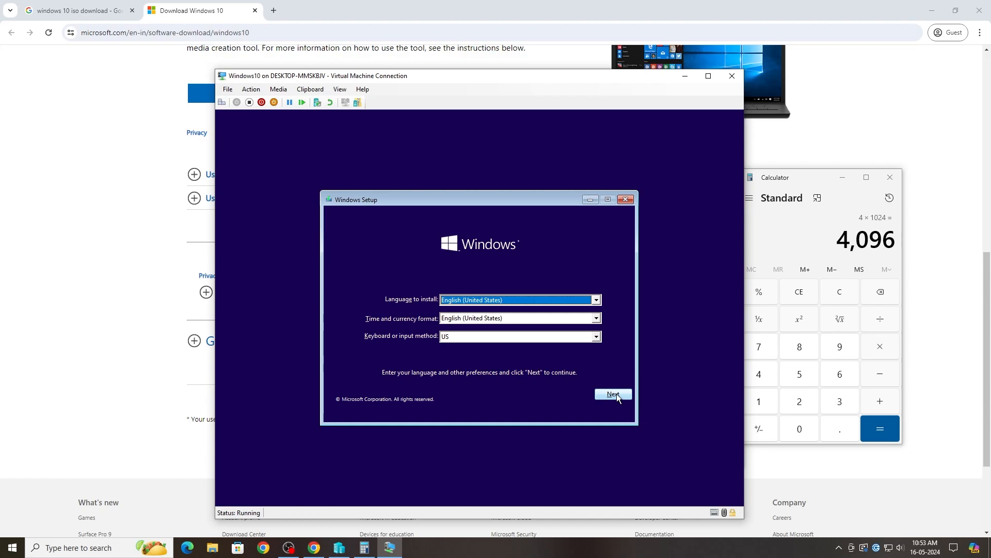
Try to install Windows 10 Pro without a product key, using the English (United States) time and currency format, and exit Windows Setup.
left_click(485, 317)
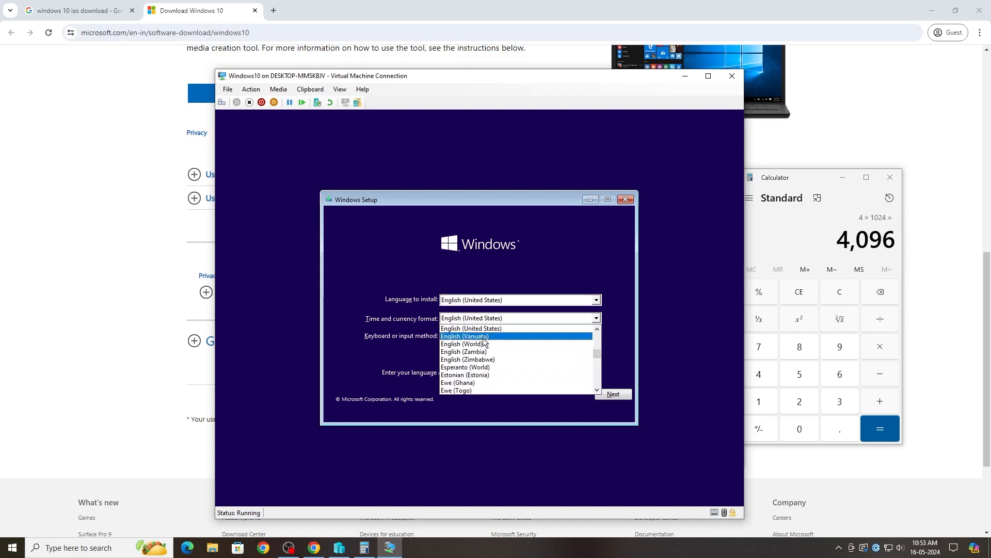
left_click(488, 327)
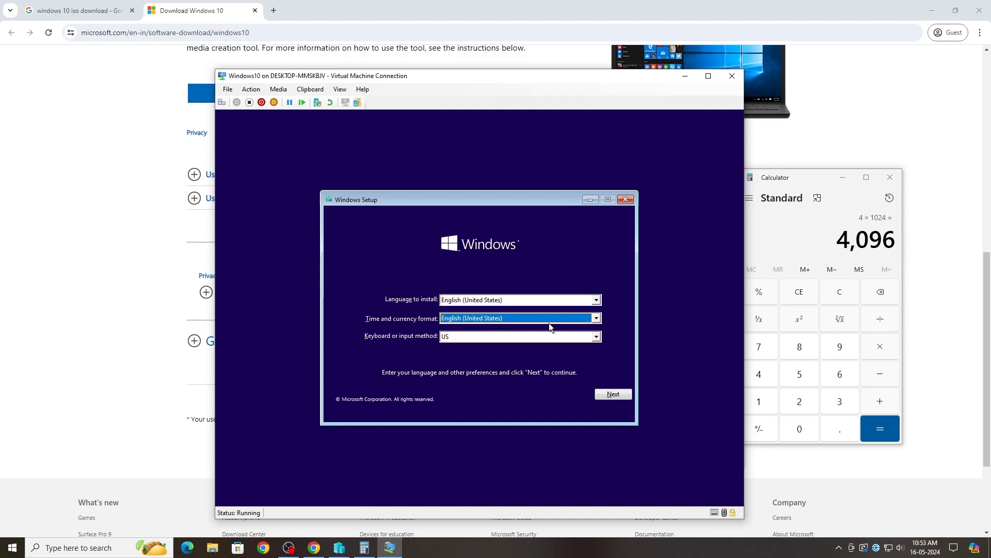
left_click(624, 396)
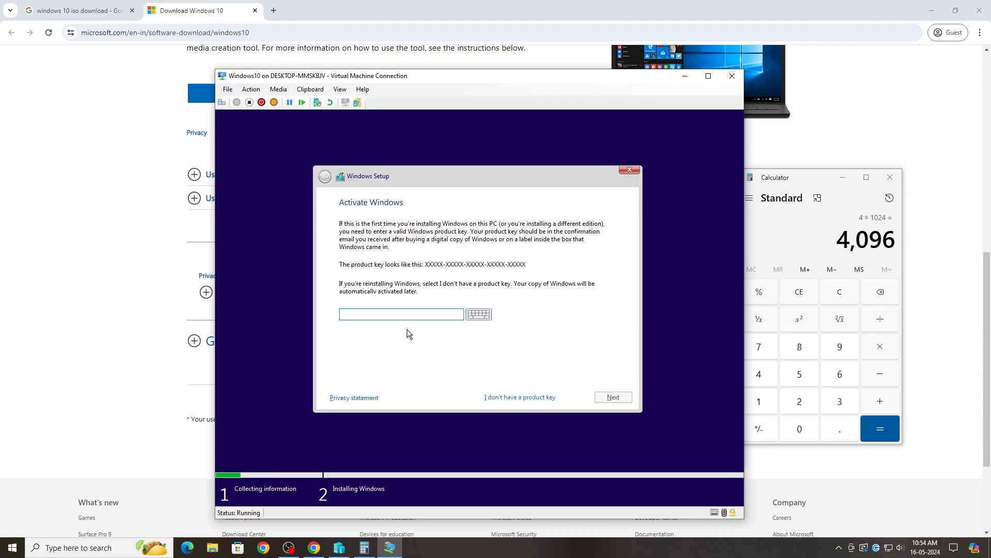
left_click(535, 397)
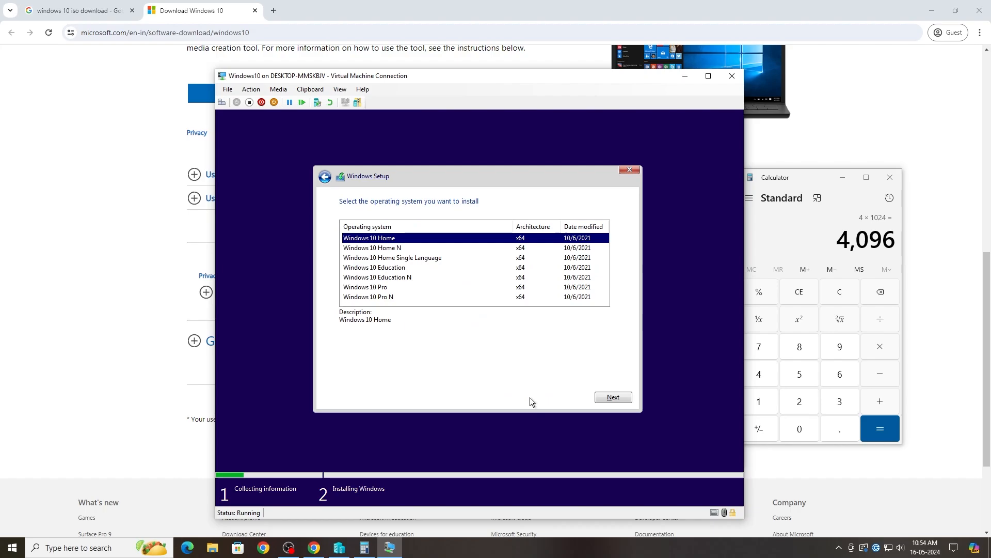
left_click(387, 288)
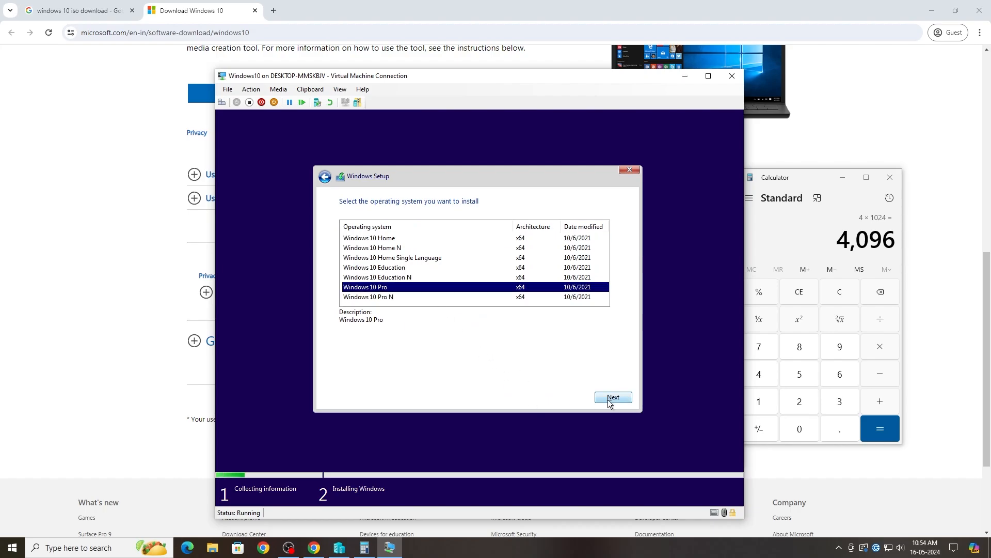
left_click(613, 399)
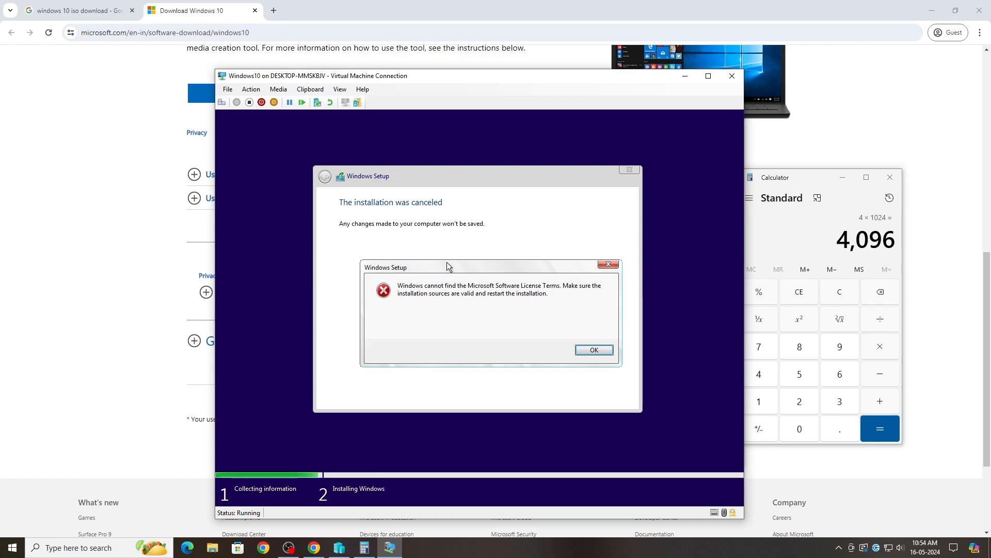
left_click(594, 350)
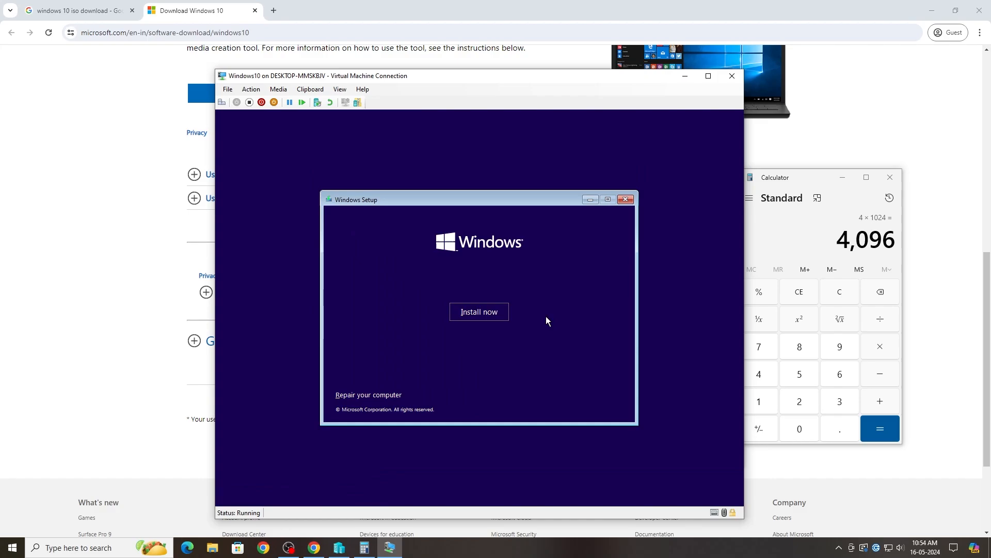
left_click(624, 199)
left_click(549, 348)
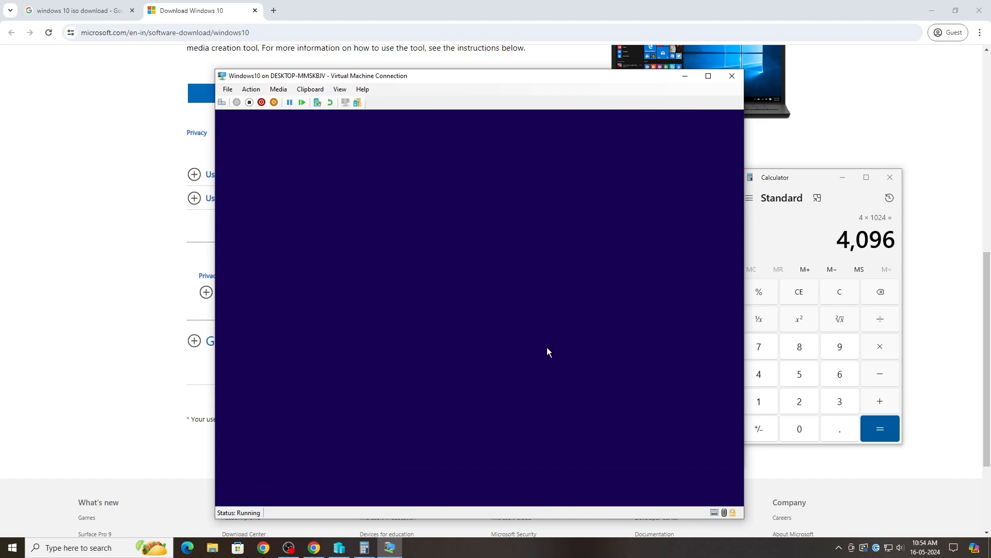
Try to shut down the Windows10 virtual machine from its connection window.
left_click(279, 90)
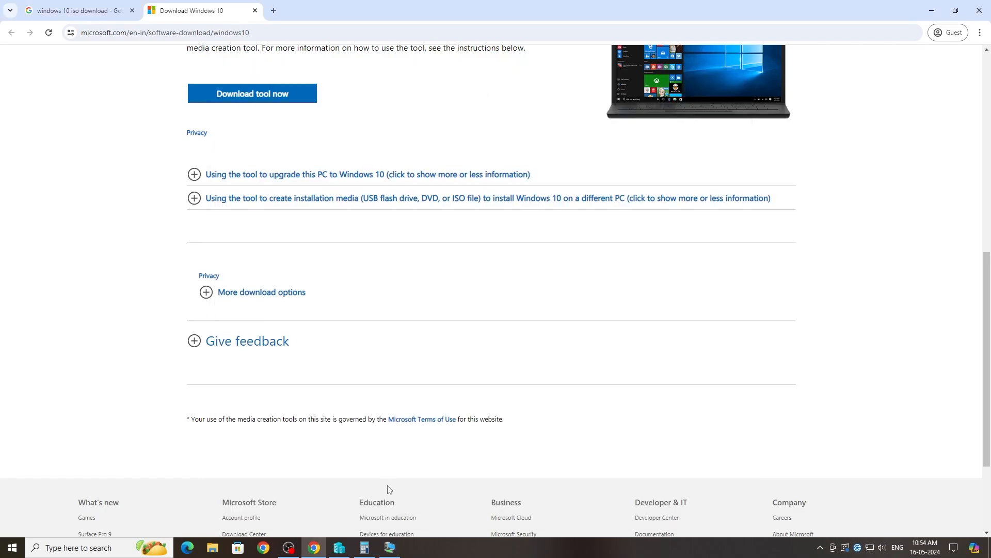
left_click(390, 547)
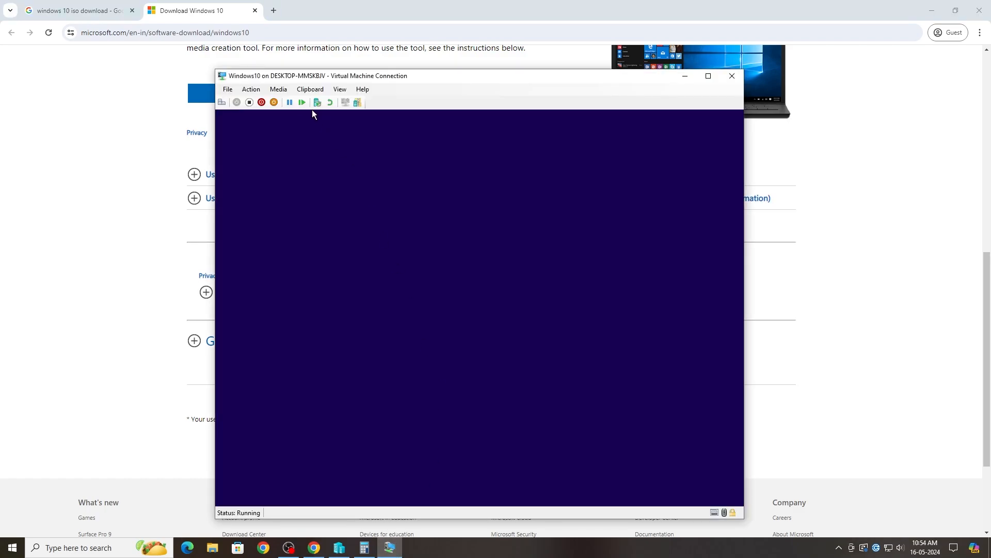
left_click(261, 102)
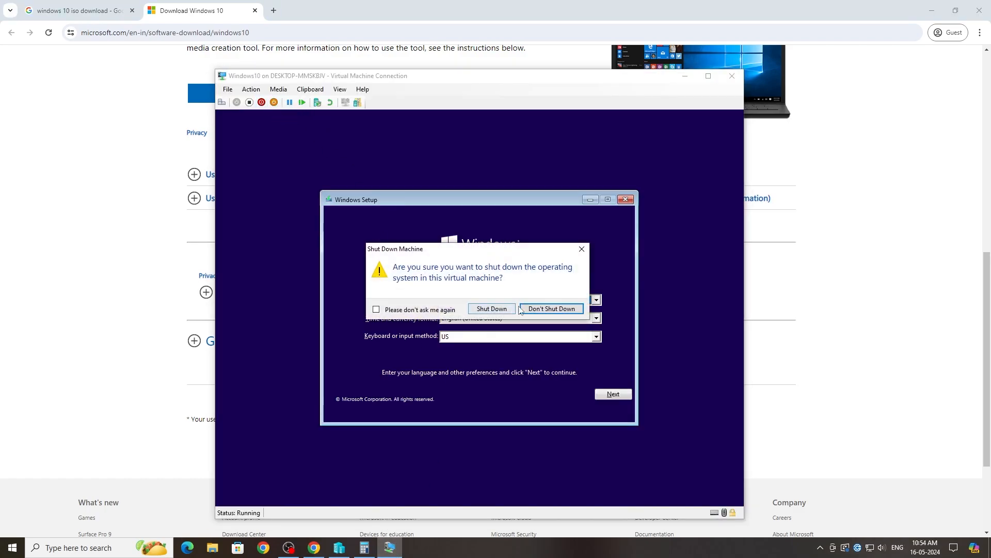
left_click(487, 309)
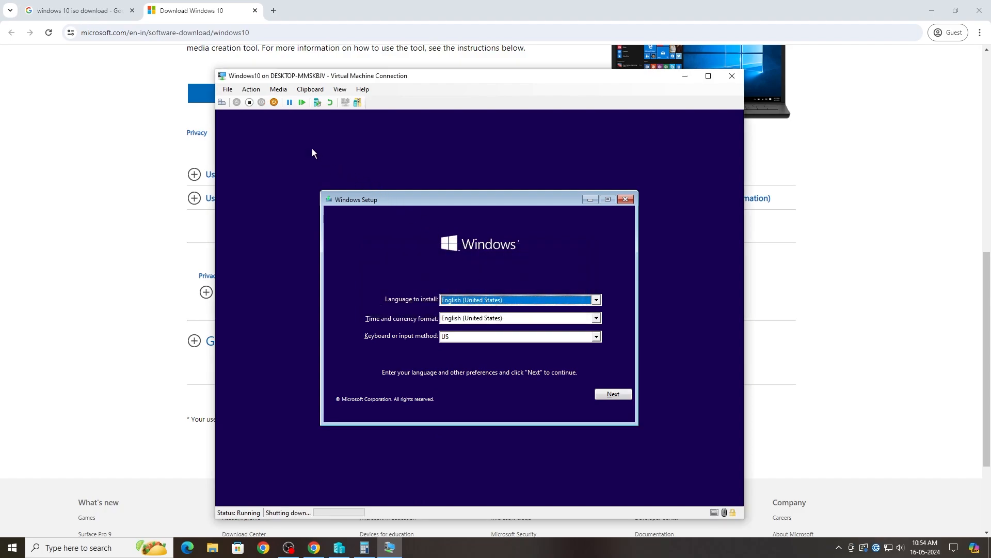
left_click(279, 89)
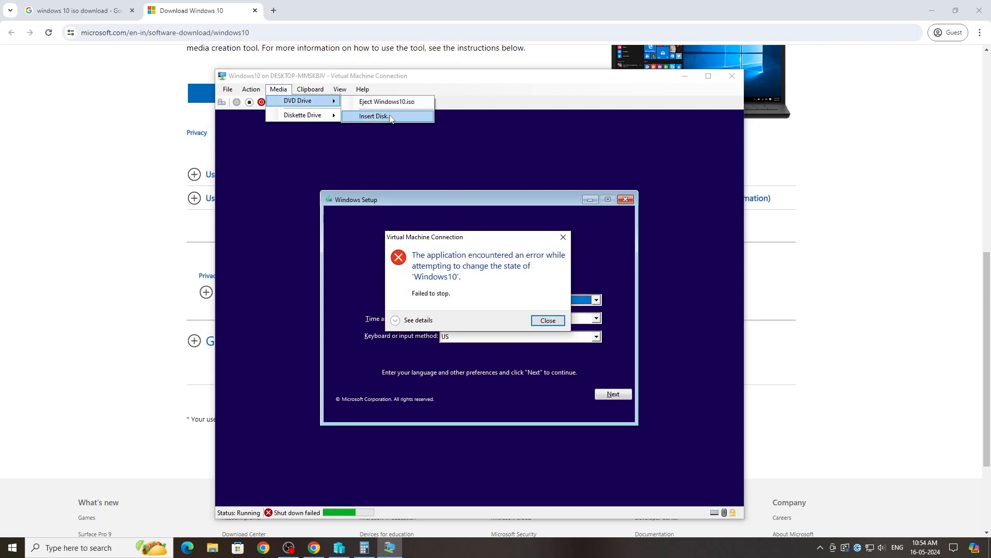
left_click(548, 321)
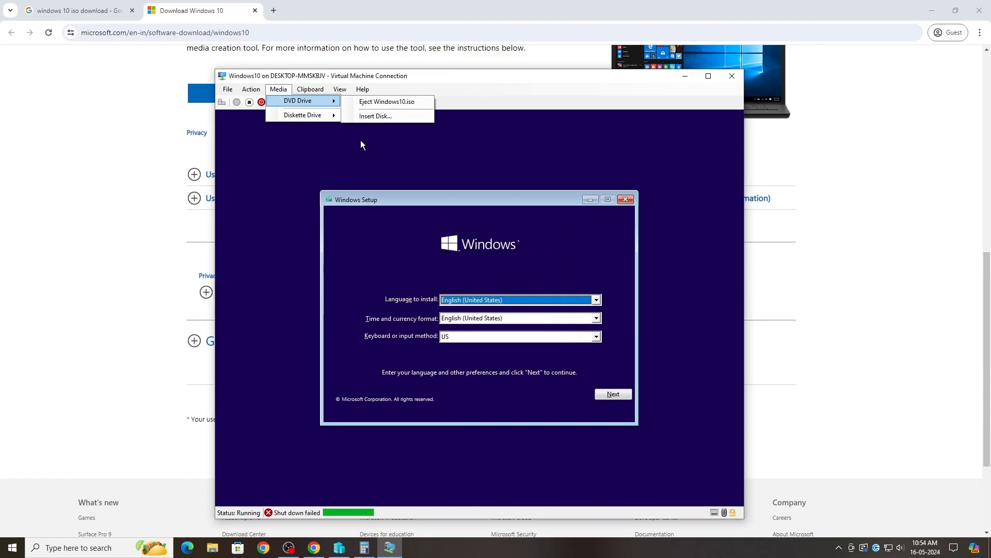
left_click(261, 102)
left_click(492, 309)
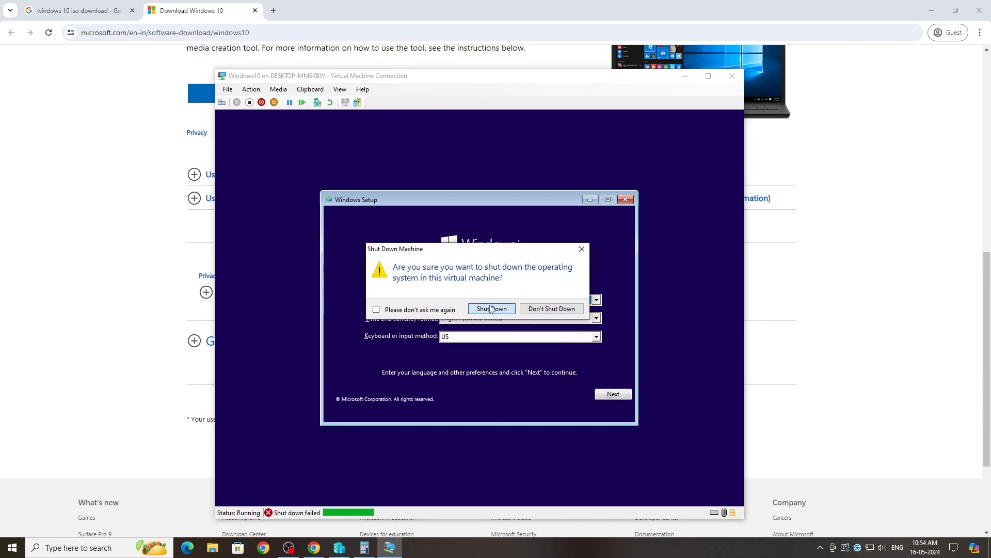
left_click(550, 323)
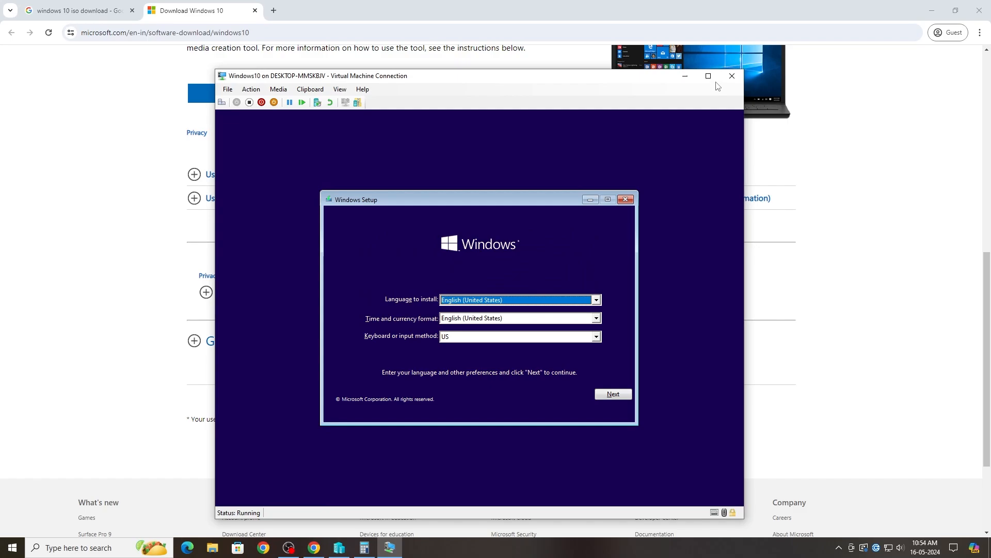
Close the virtual machine connection and turn off the Windows10 machine in Hyper-V Manager.
left_click(732, 76)
left_click(339, 548)
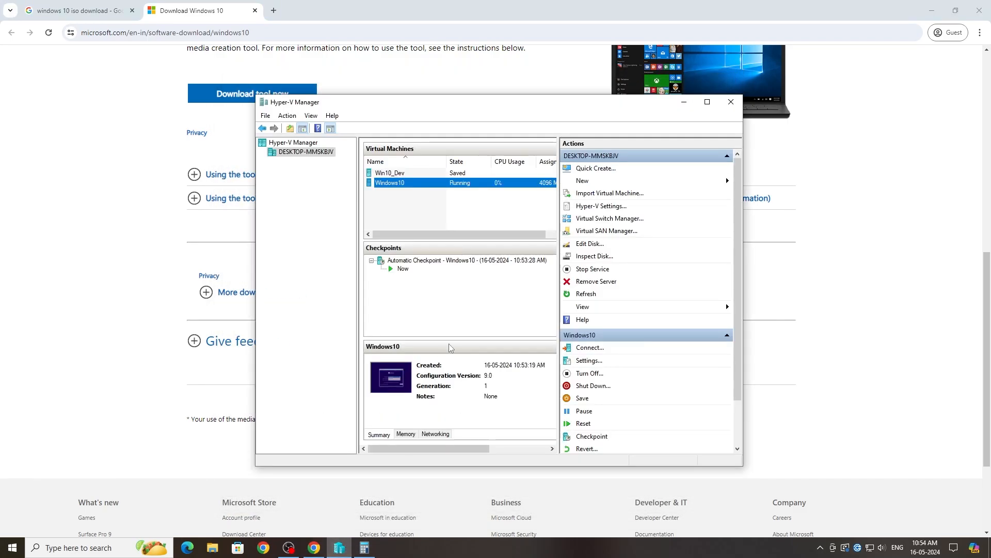
right_click(461, 184)
left_click(491, 219)
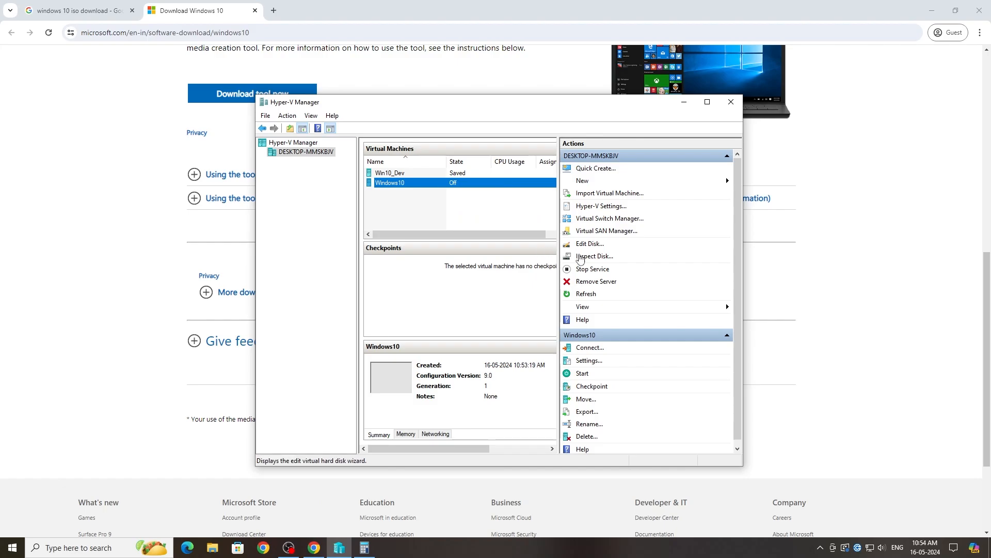
Set the media of the Windows10 virtual machine's DVD drive to None and save the settings.
left_click(607, 361)
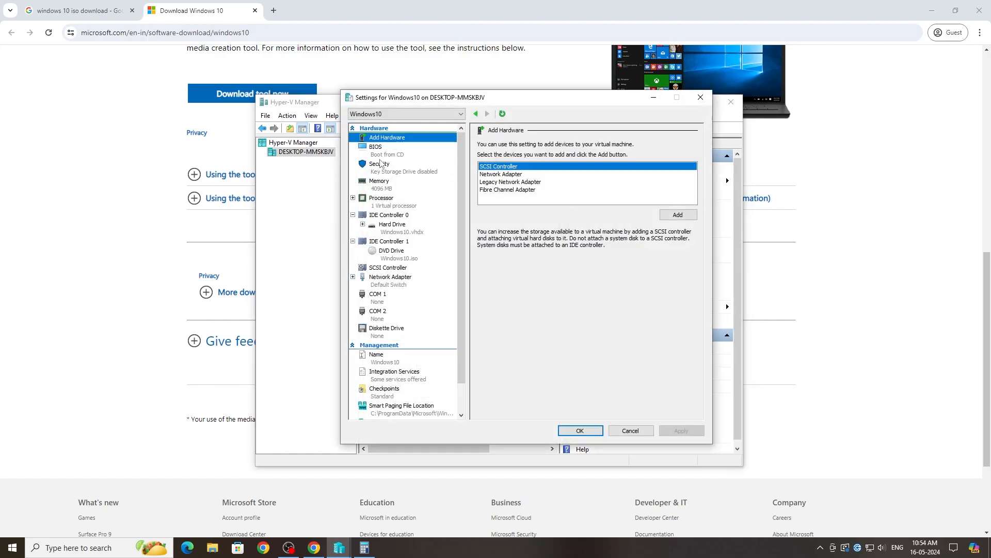
left_click(421, 227)
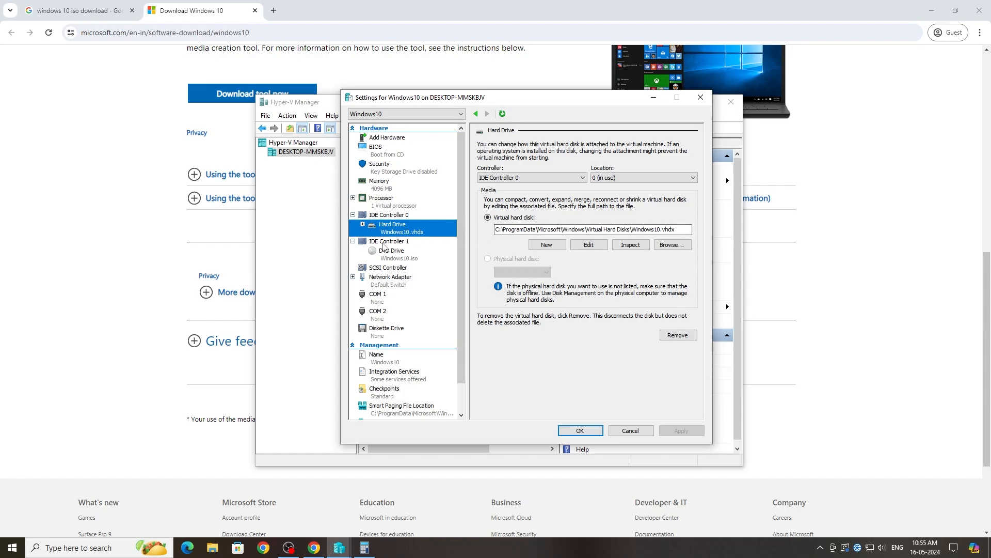
left_click(387, 251)
left_click(488, 197)
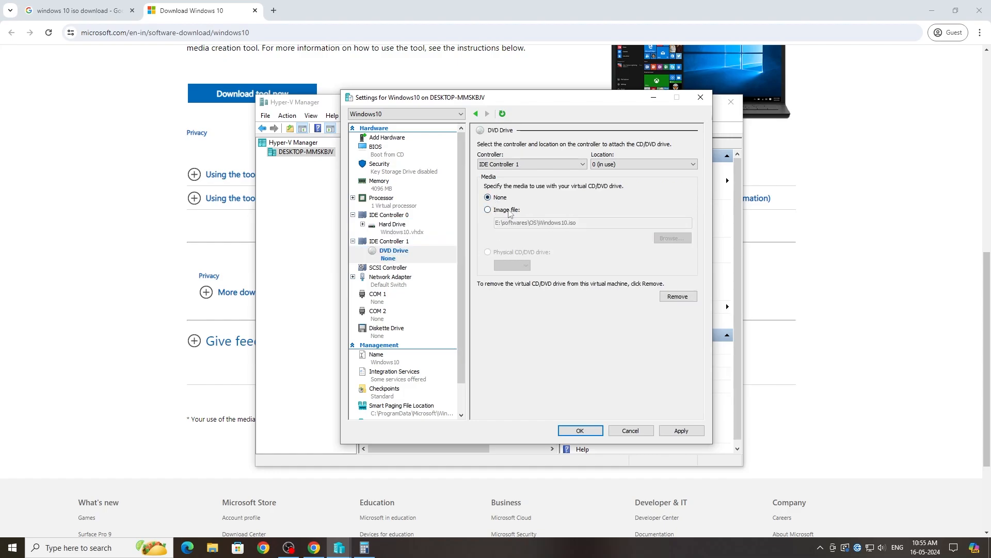
left_click(579, 430)
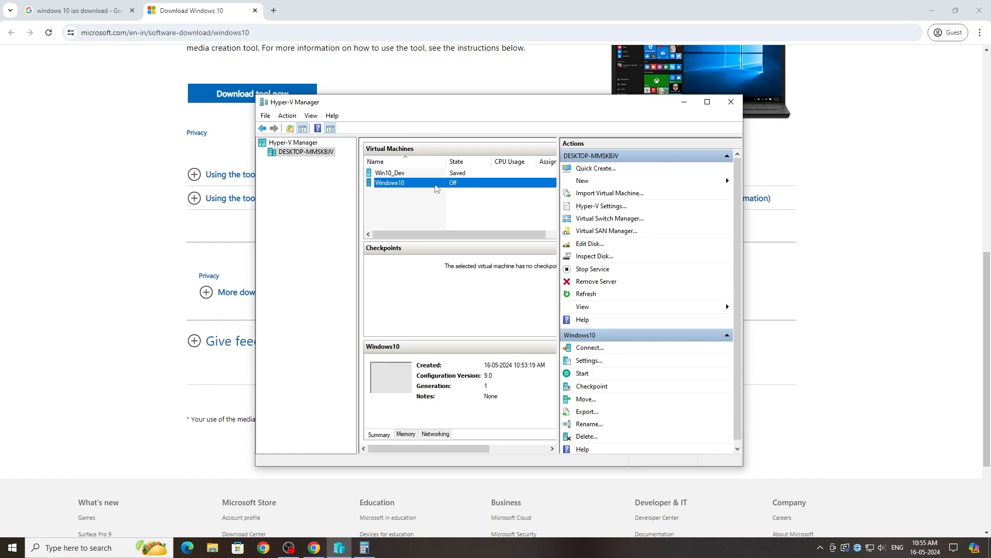
Restart the Windows10 virtual machine without installation media and open a connection to it.
right_click(435, 188)
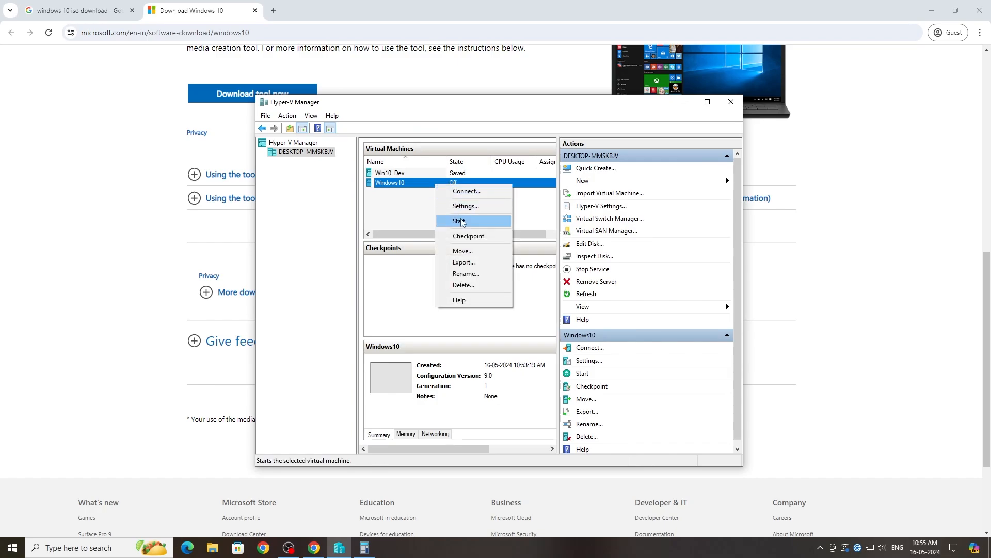
left_click(444, 220)
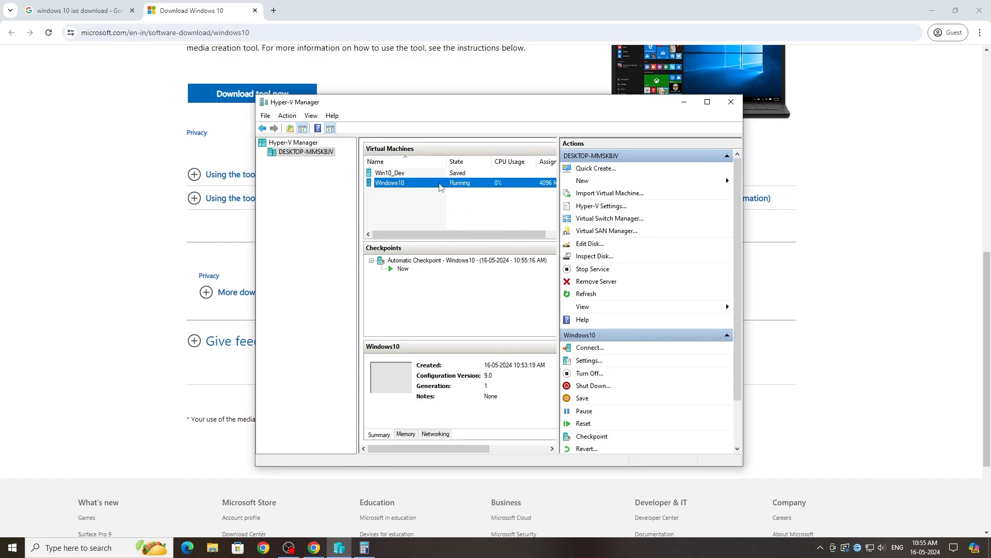
right_click(439, 187)
left_click(452, 192)
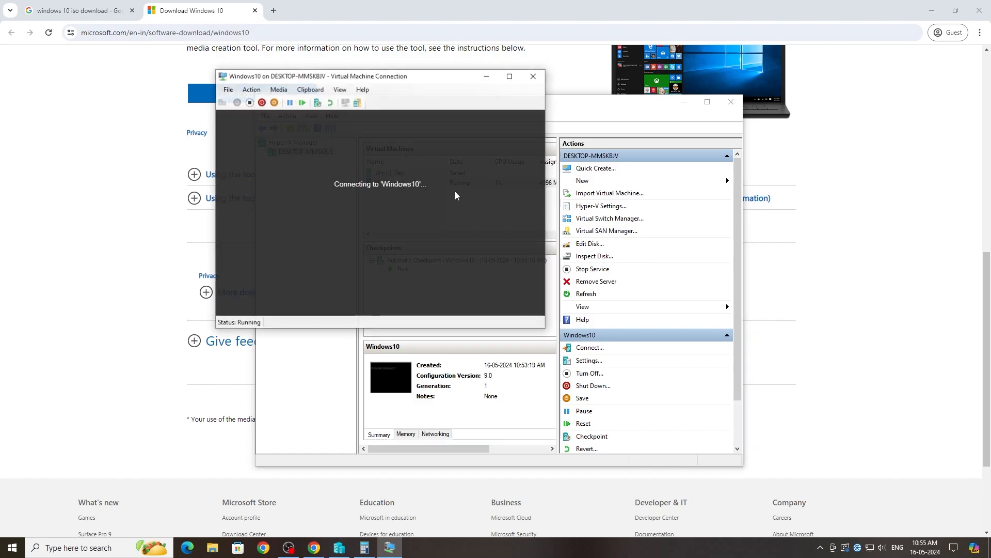
Insert a disk image into the DVD drive of the running Windows10 virtual machine.
left_click(279, 90)
mouse_move(310, 100)
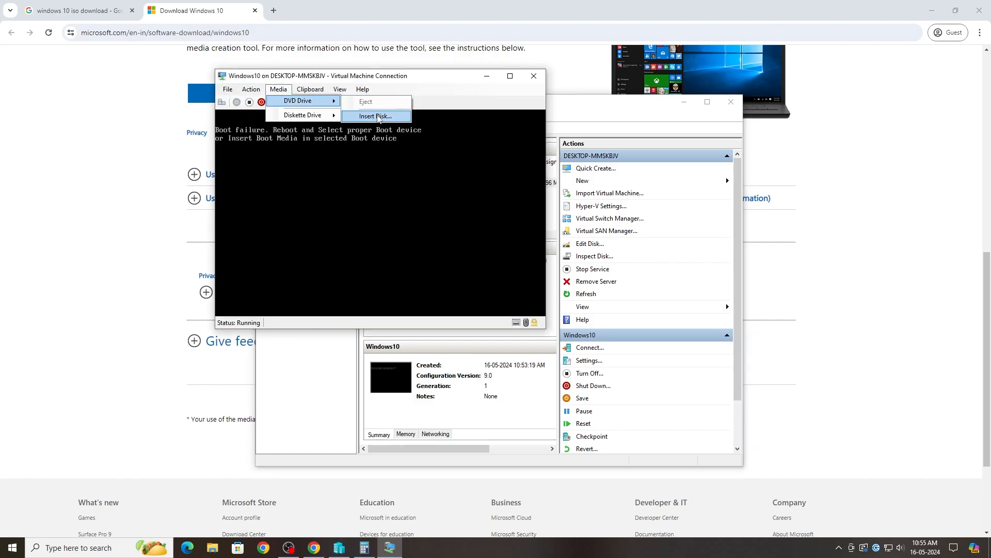
left_click(375, 115)
double_click(376, 210)
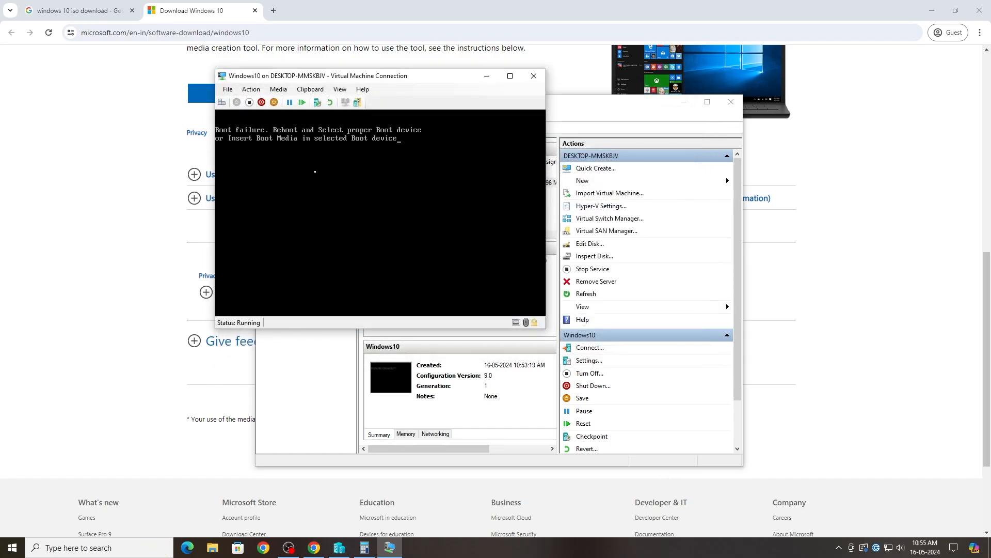
Boot the virtual machine from the inserted image and start the Windows installation with English (United States) and the US keyboard.
key("Return")
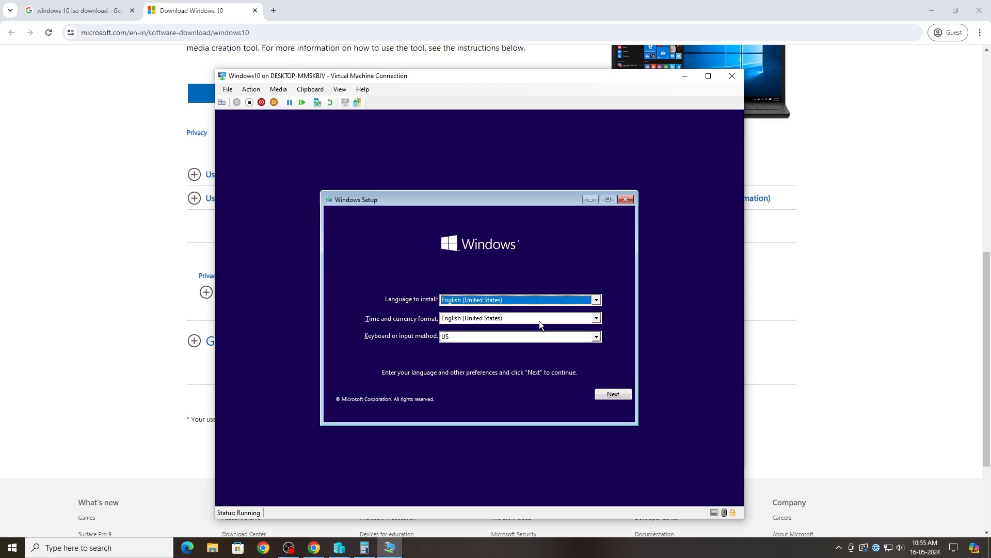
left_click(604, 393)
left_click(488, 312)
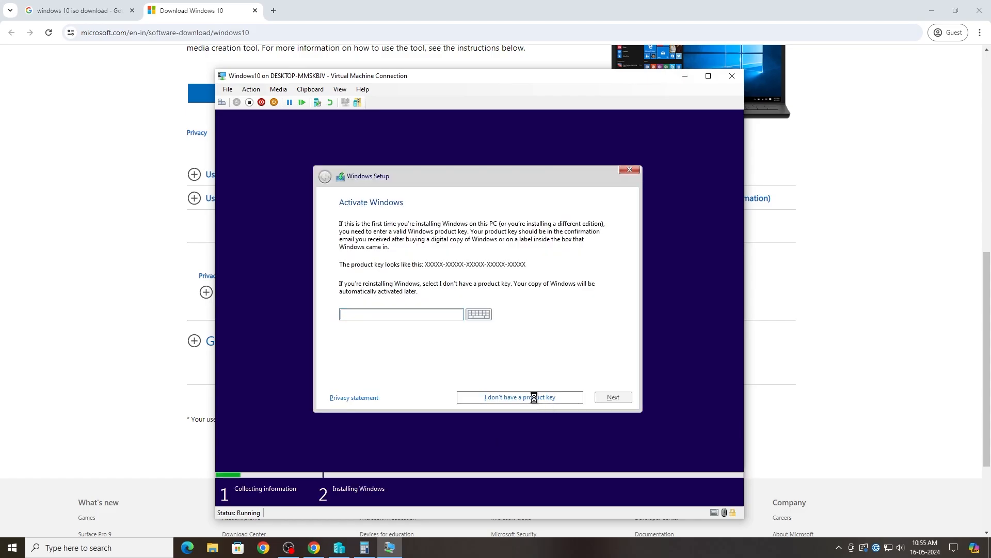
Continue Windows Setup without a product key and choose Windows 10 Pro as the operating system to install.
left_click(534, 398)
left_click(395, 288)
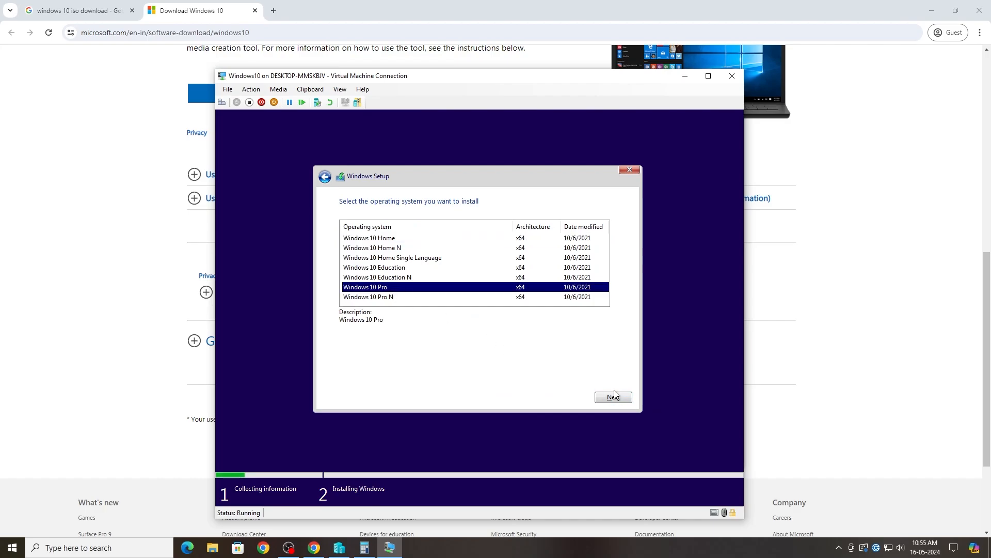
left_click(613, 397)
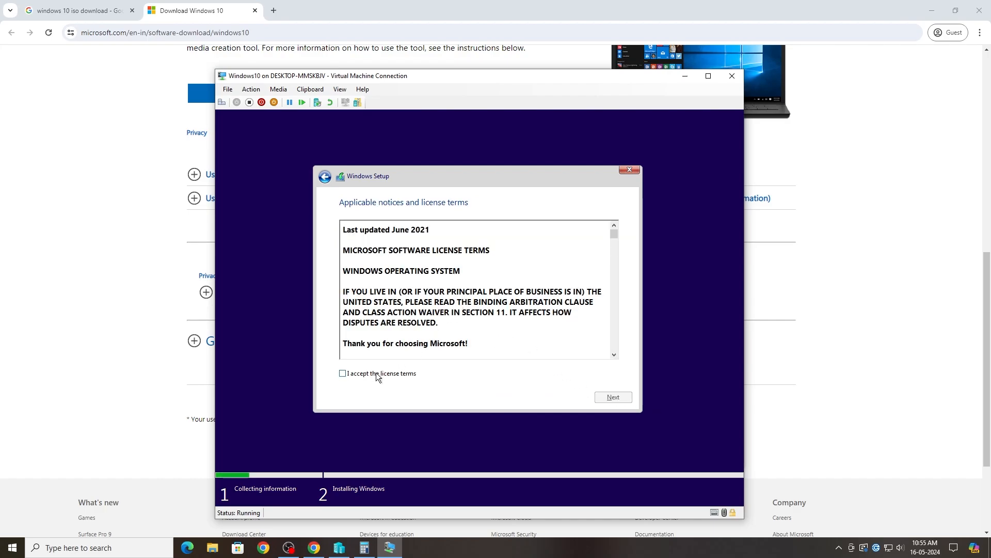
Accept the license terms and choose the Custom: Install Windows only (advanced) installation type.
left_click(361, 374)
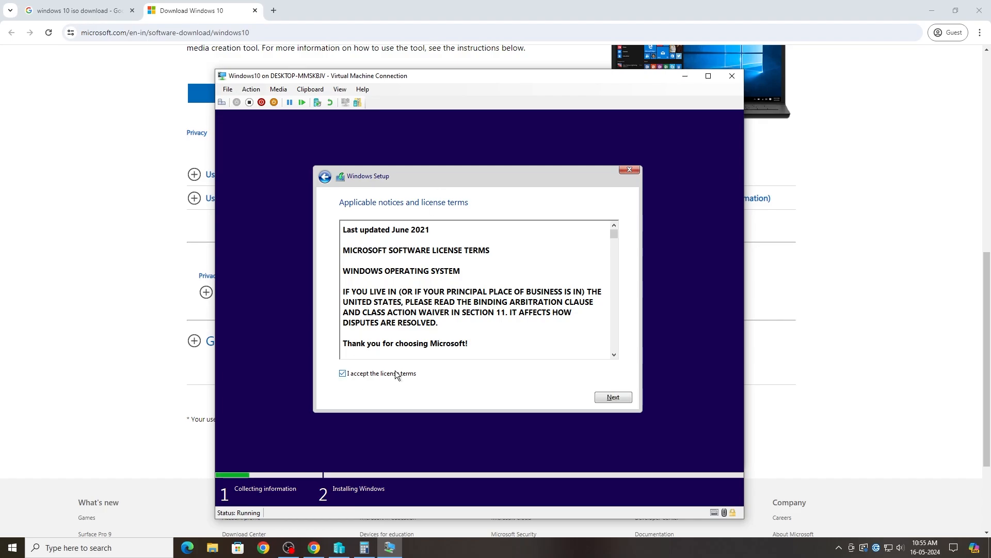
left_click(603, 397)
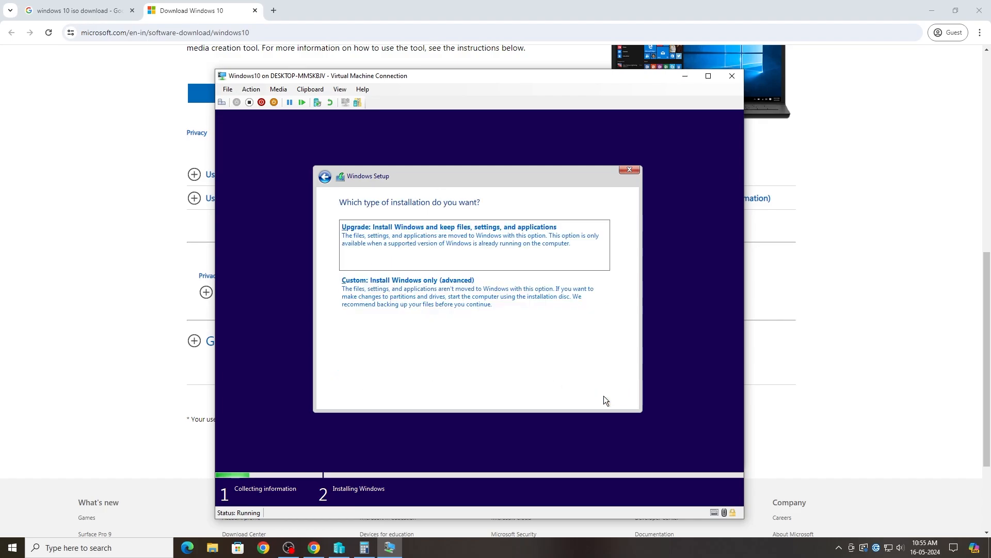
left_click(463, 298)
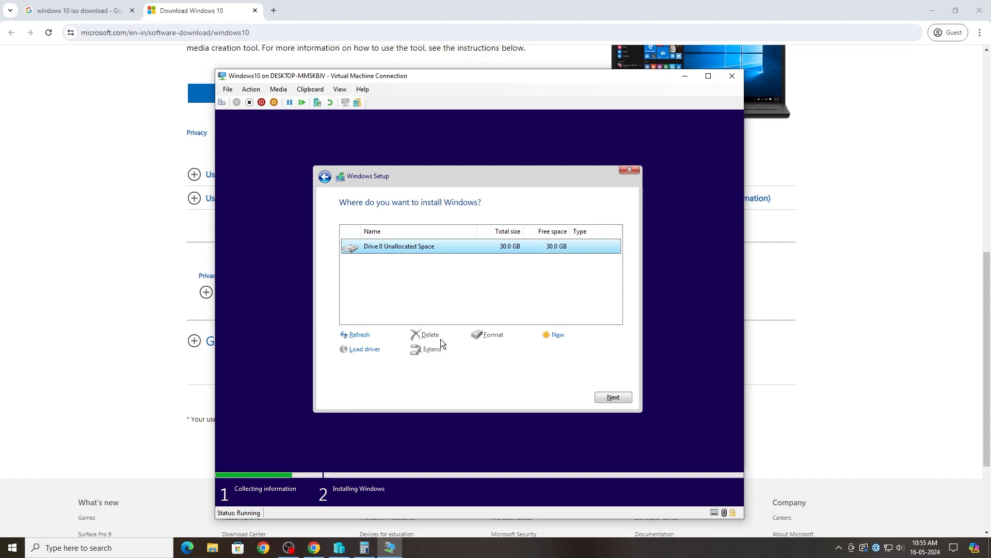
Create a 30720 MB partition from the unallocated space on Drive 0 and start installing Windows on Partition 2.
left_click(546, 335)
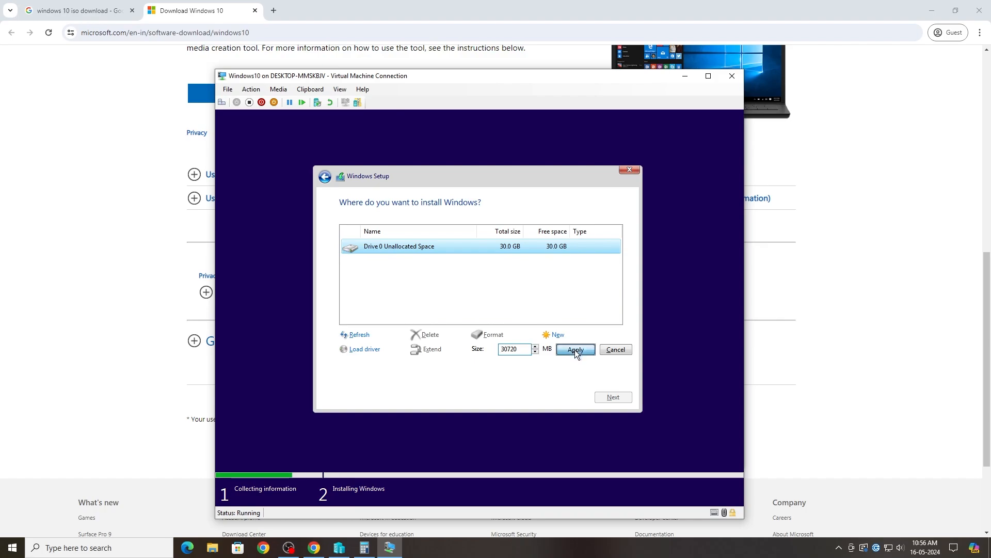
left_click(575, 349)
left_click(538, 345)
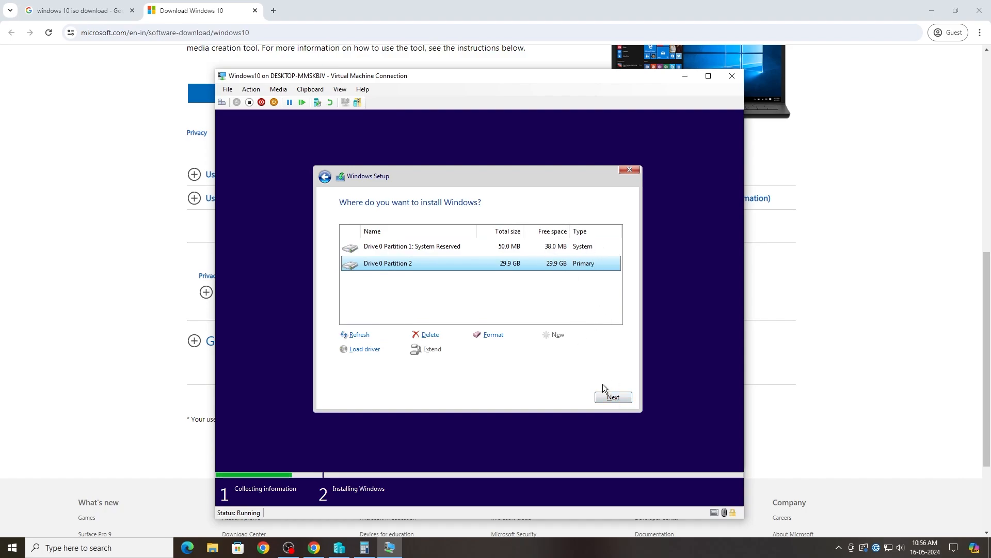
left_click(608, 398)
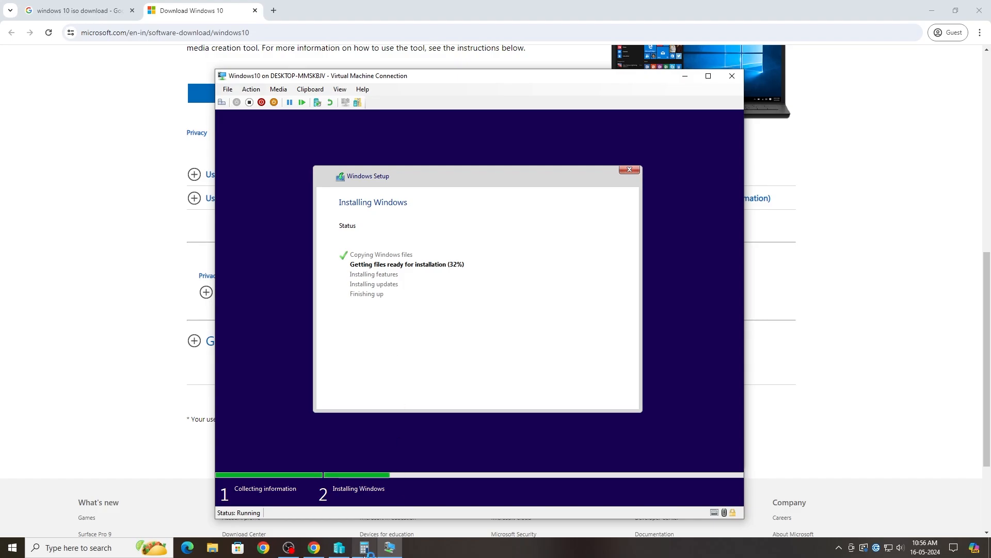
Close the Calculator, switch to Hyper-V Manager and maximize its window to show the Windows10 machine's details.
mouse_move(366, 550)
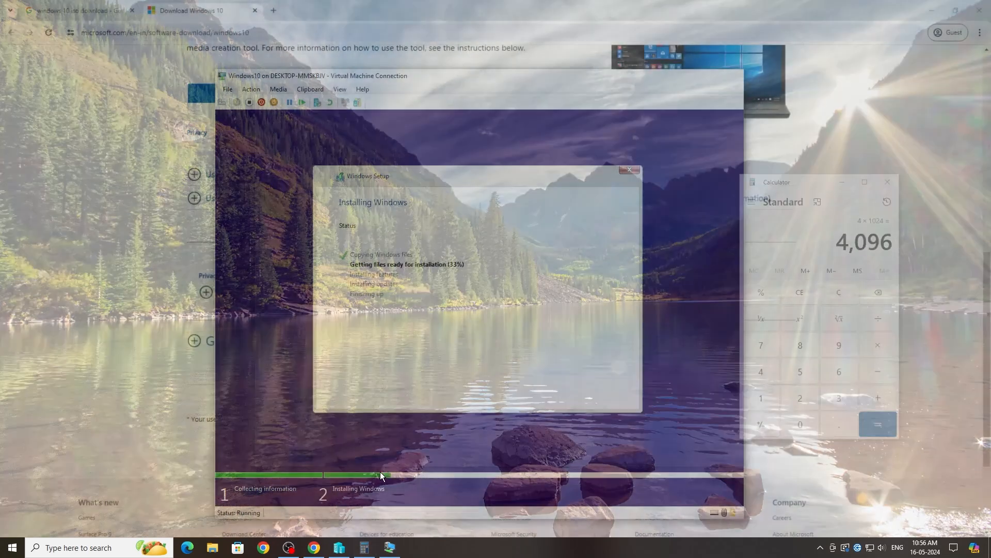
left_click(383, 469)
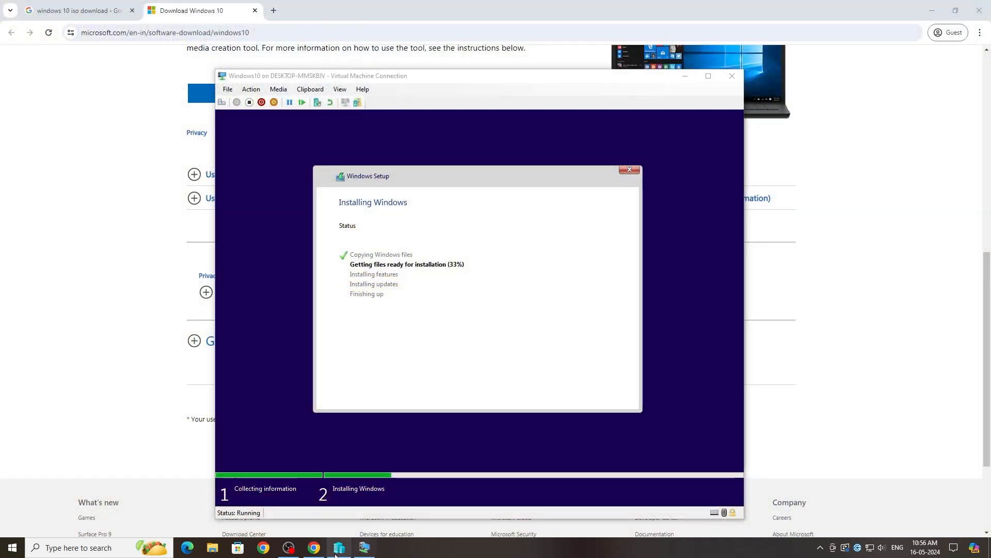
mouse_move(336, 552)
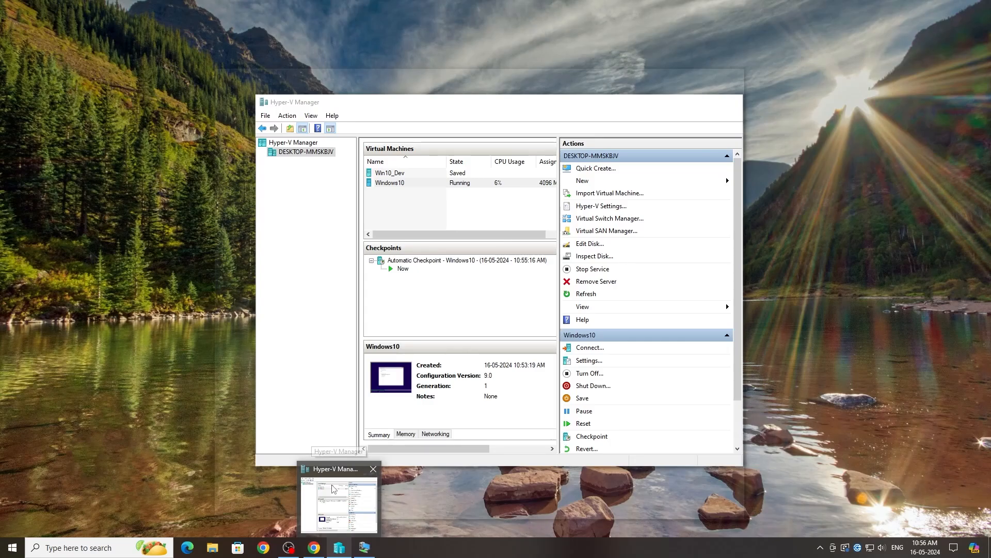
left_click(342, 495)
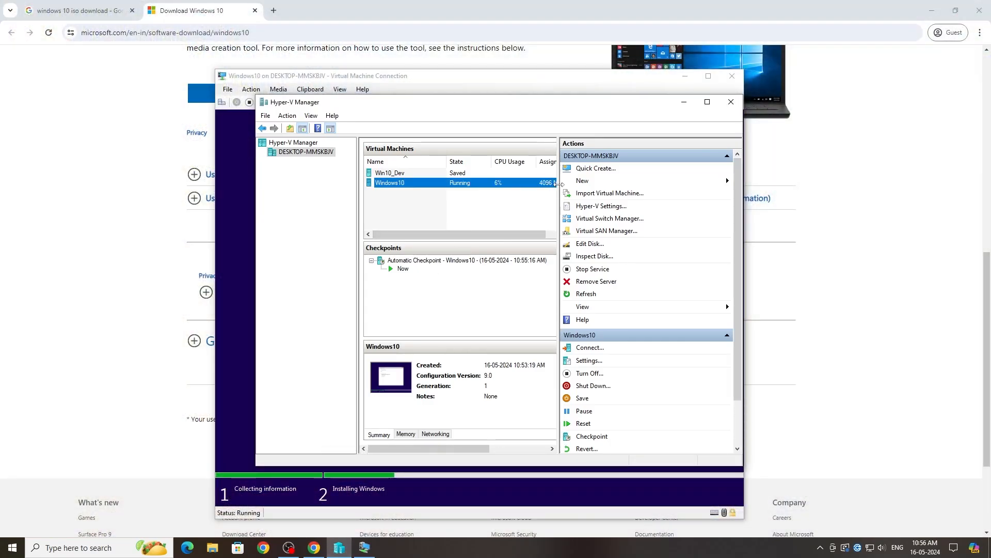
left_click_drag(558, 185, 641, 184)
left_click(708, 101)
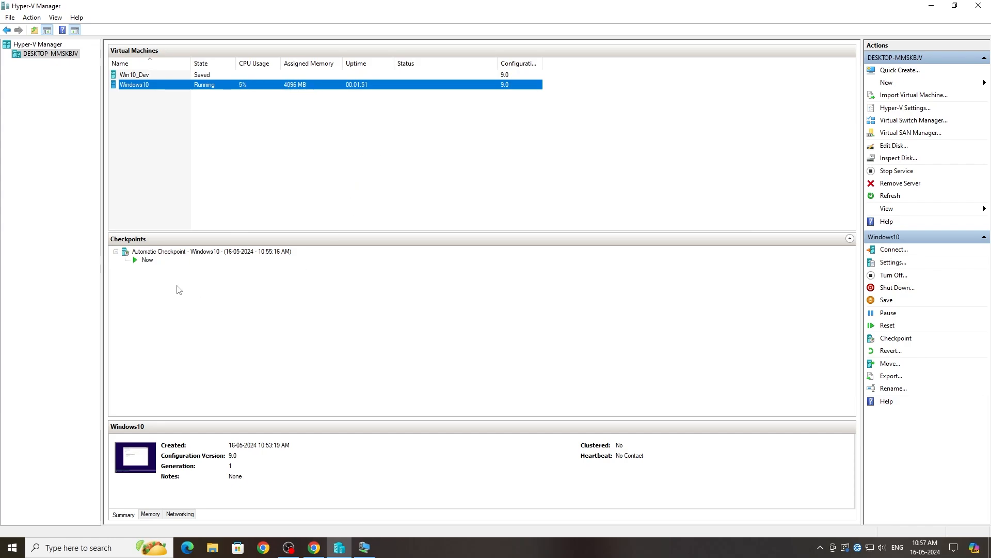
Return to the Windows10 virtual machine connection and restart it immediately to continue the Windows installation.
left_click(364, 548)
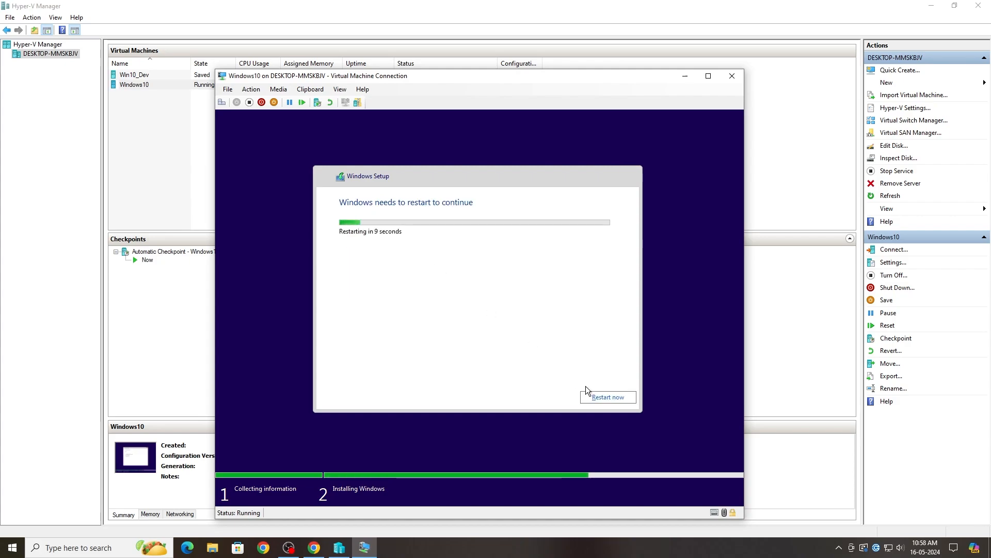
left_click(609, 396)
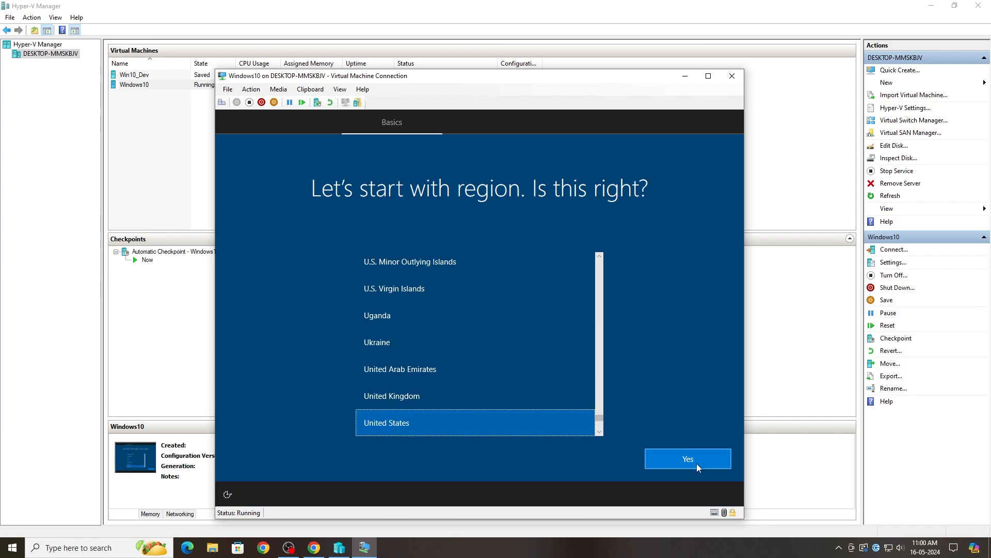
Set the region to United States and the keyboard layout to English (India), skipping a second layout.
left_click(696, 464)
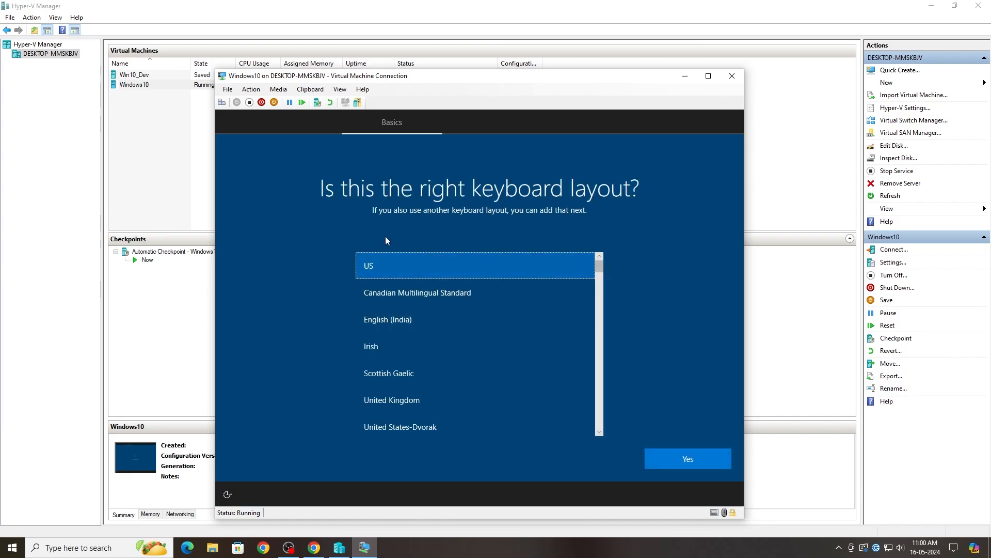
left_click(466, 318)
left_click(693, 458)
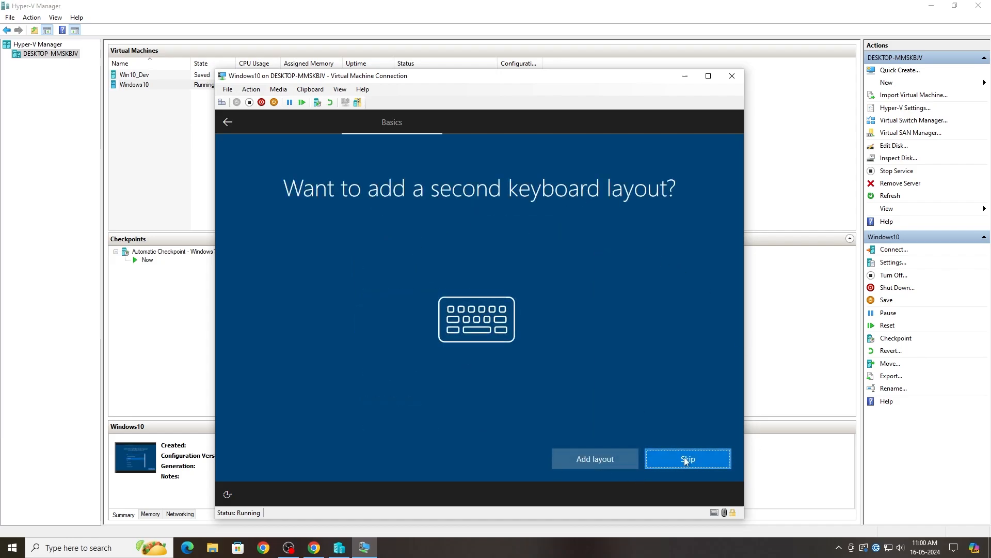
left_click(687, 460)
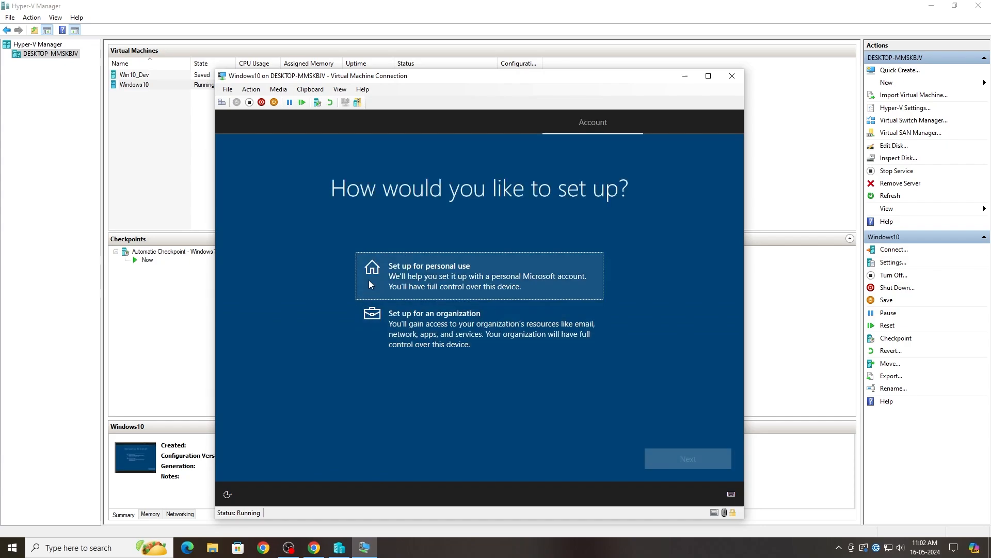
Set up Windows for personal use and choose an offline account with the limited experience.
left_click(571, 290)
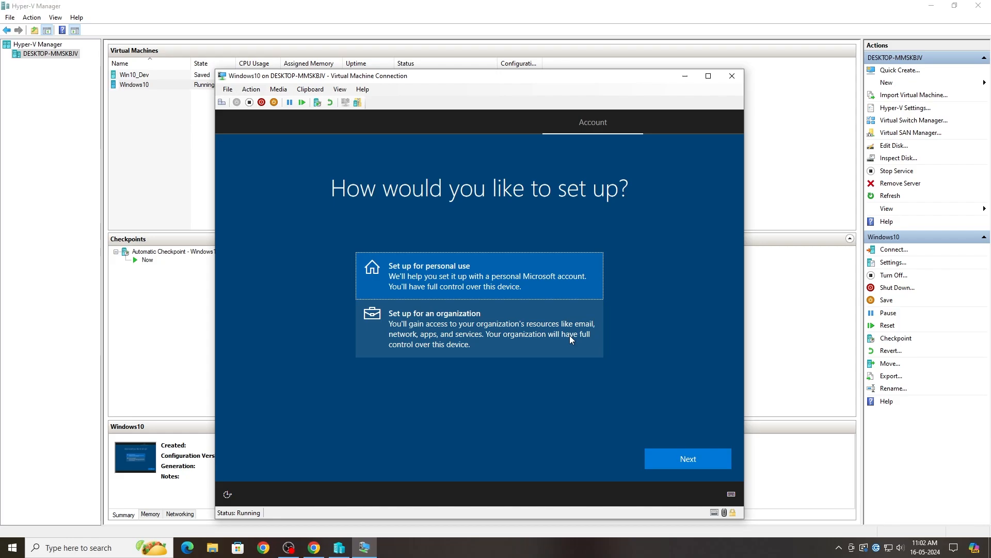
left_click(696, 462)
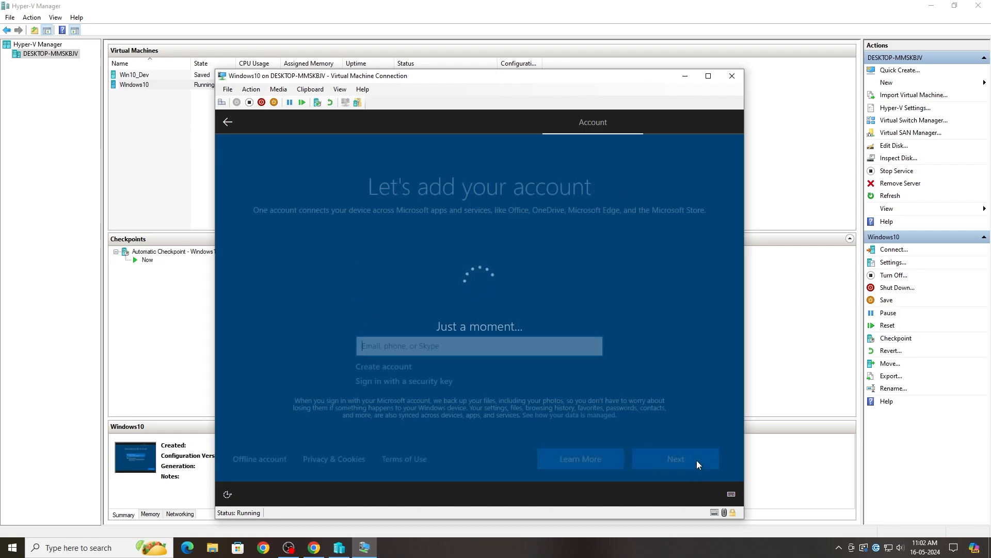
left_click(264, 460)
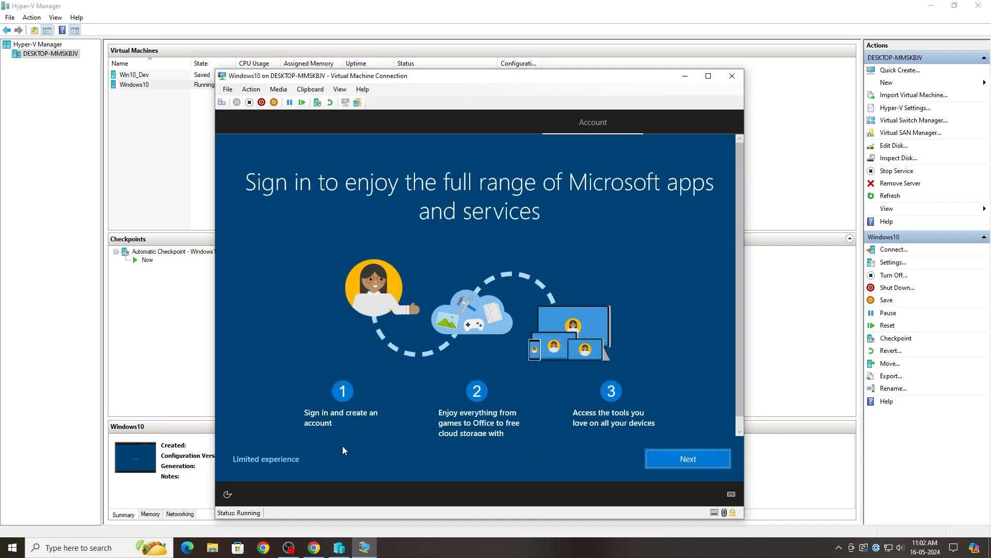
left_click(264, 458)
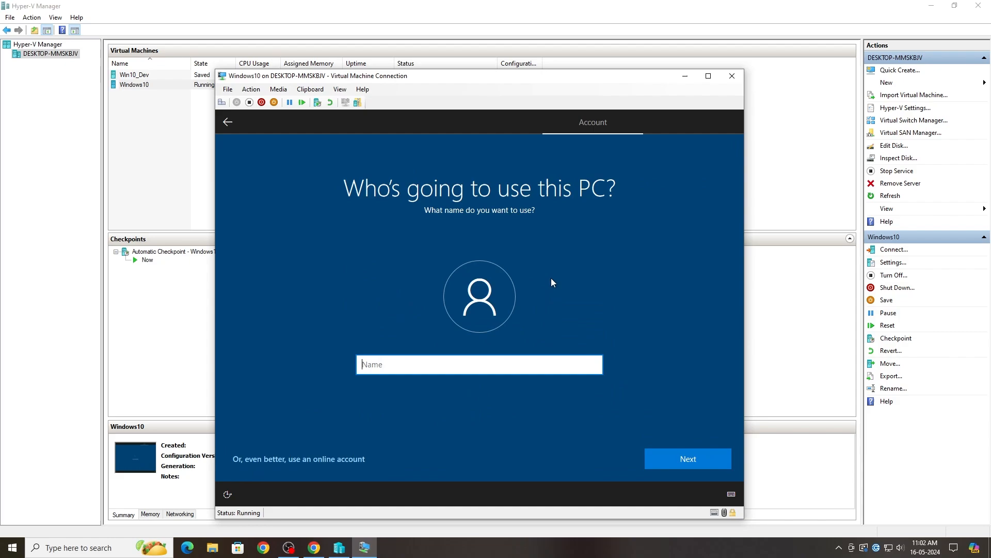
Name the local user account Win10 and leave its password blank.
type("Win10")
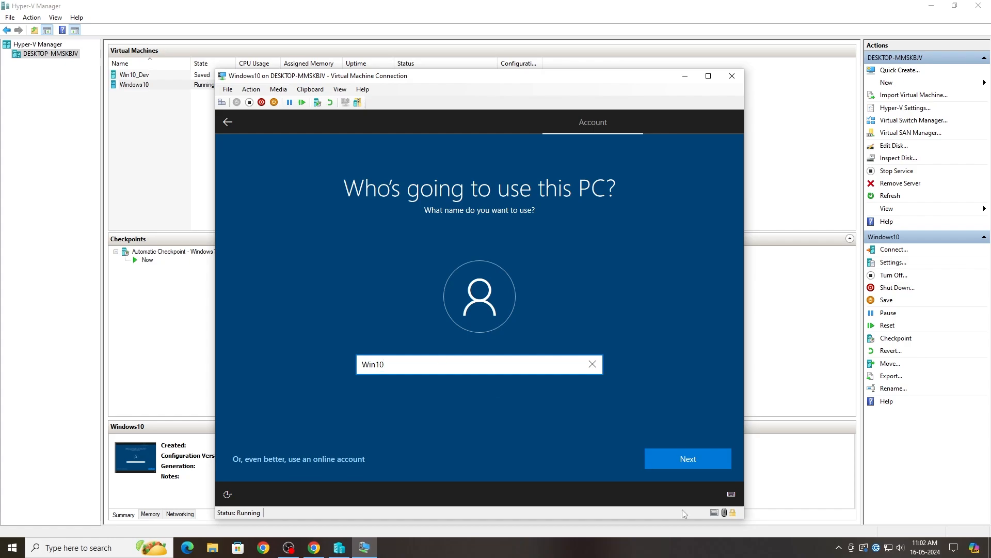
left_click(711, 457)
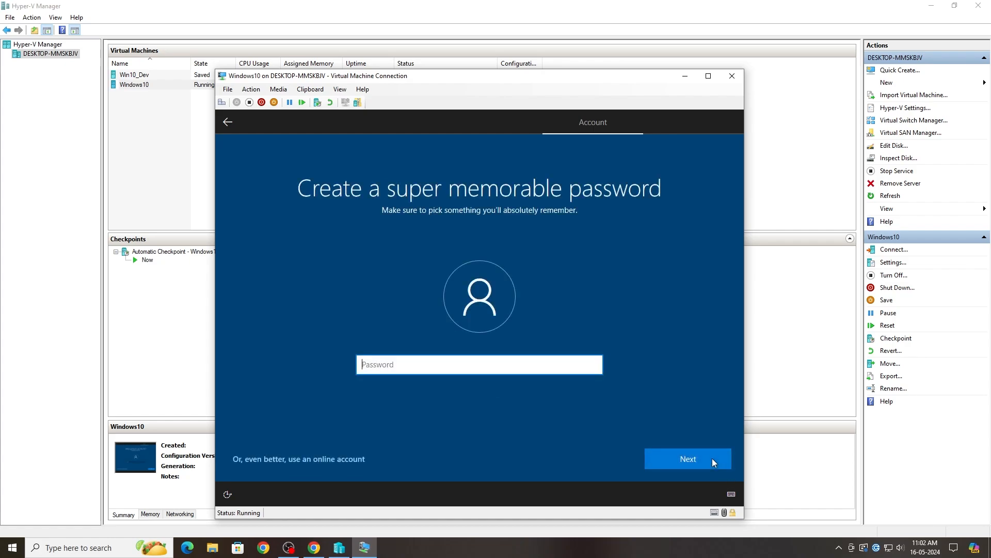
left_click(712, 459)
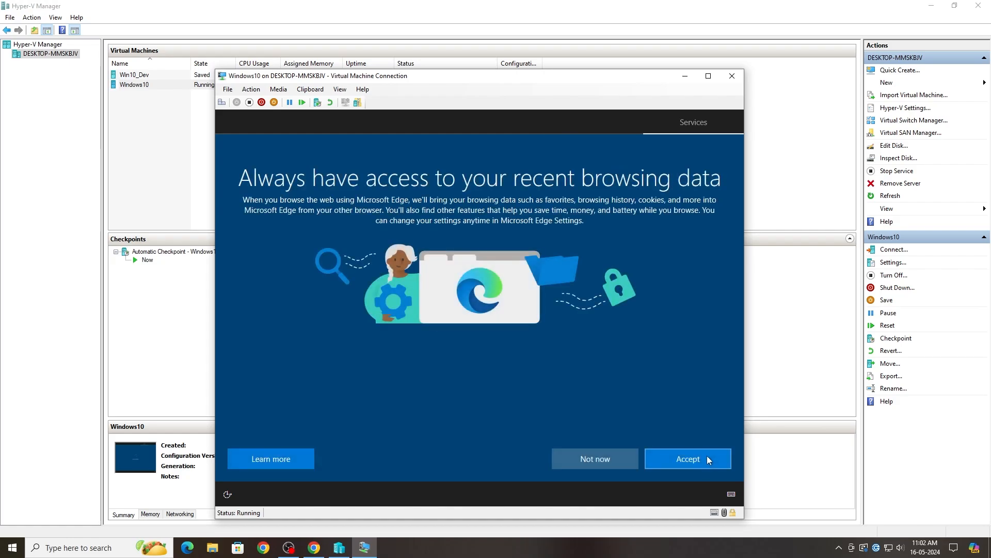
Decline sharing browsing data with Microsoft Edge, switch off every privacy option including optional diagnostic data, and accept the privacy settings.
left_click(602, 462)
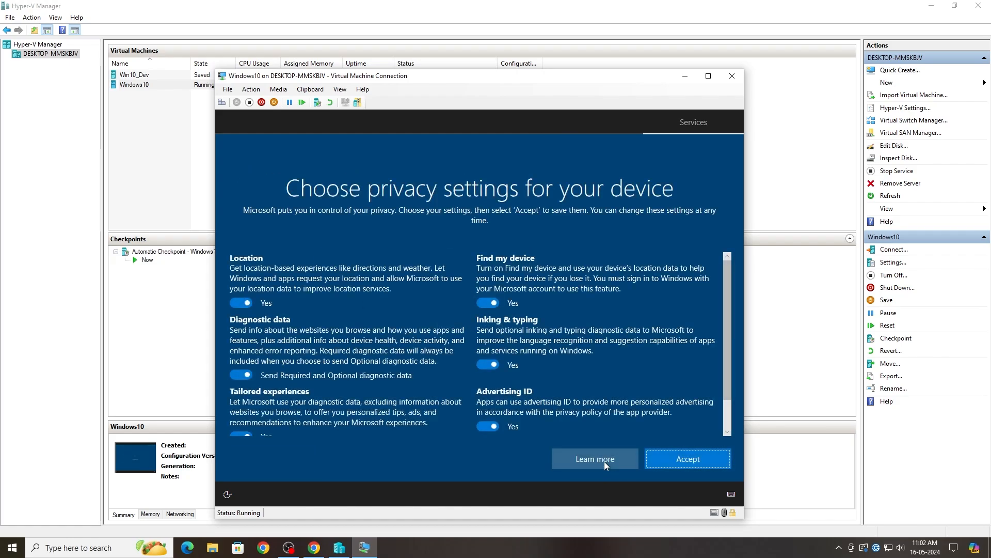
left_click(241, 434)
left_click(488, 426)
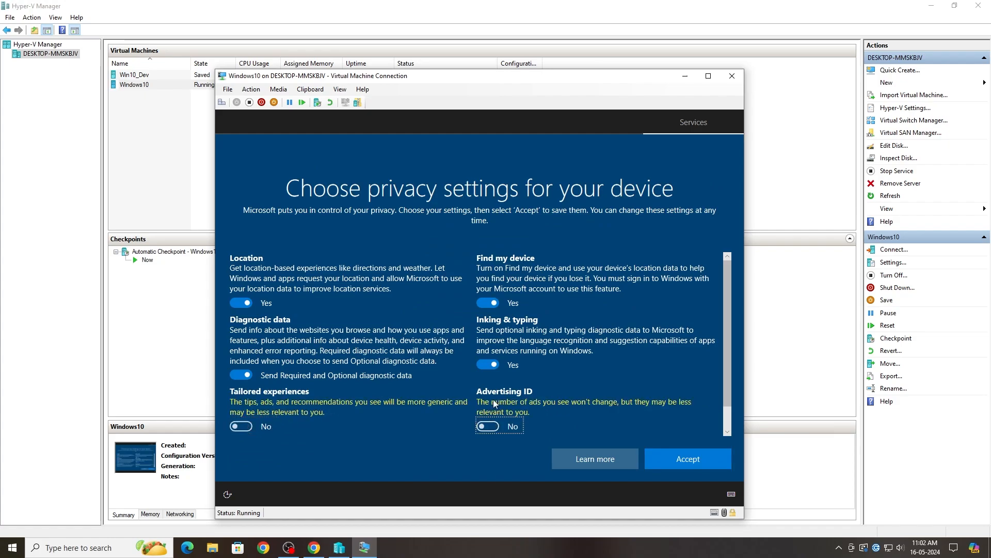
left_click(489, 365)
left_click(505, 300)
left_click(241, 302)
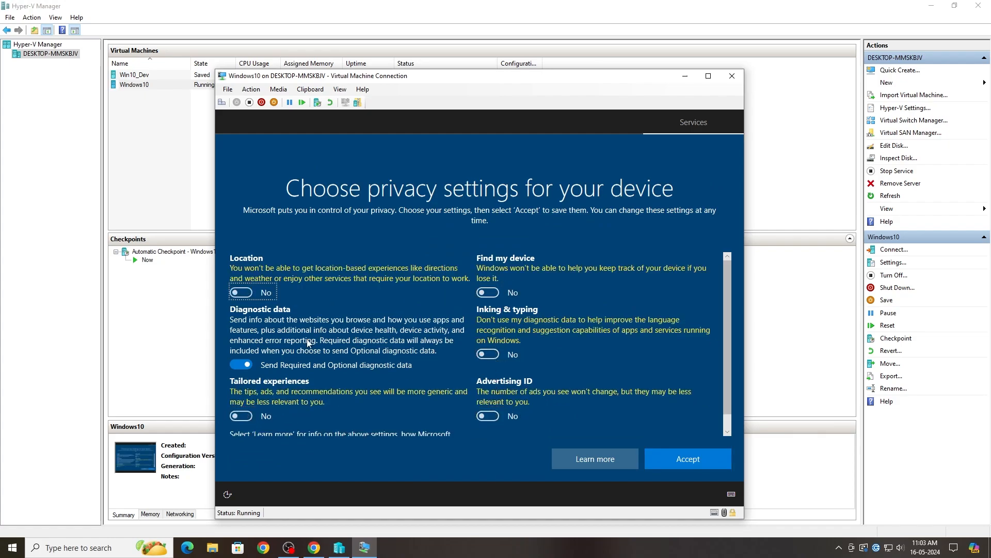
left_click(310, 365)
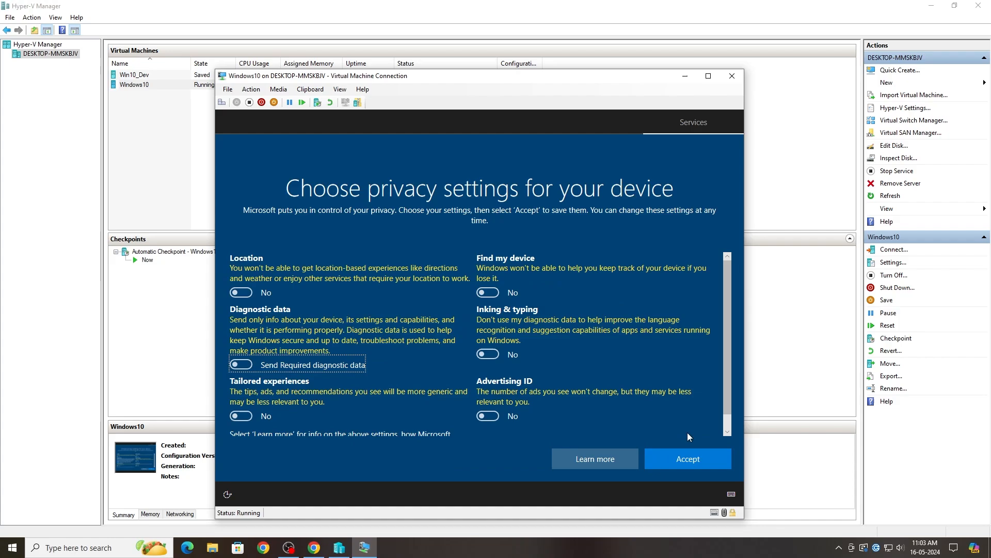
left_click(690, 461)
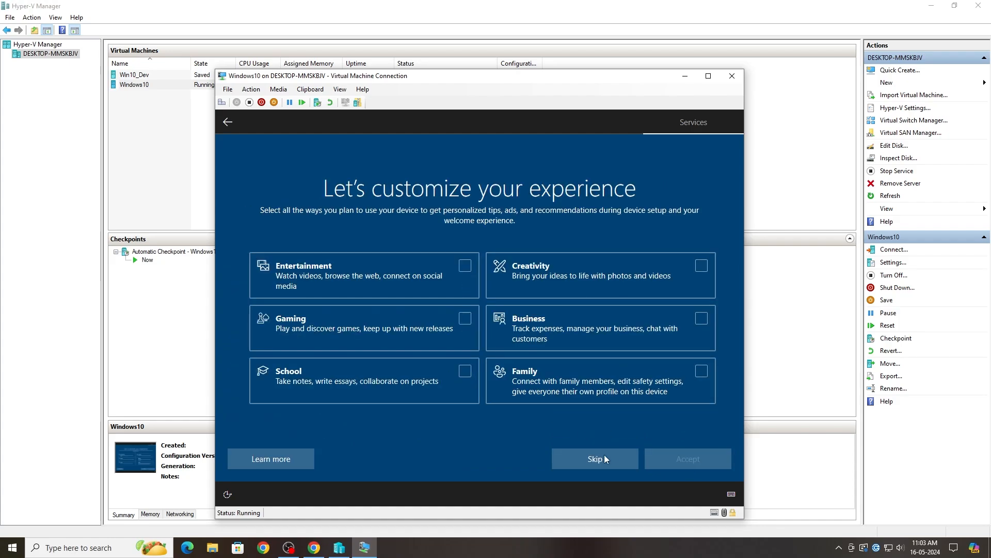
Skip customizing the device experience and decline Cortana to finish the Windows setup.
left_click(605, 456)
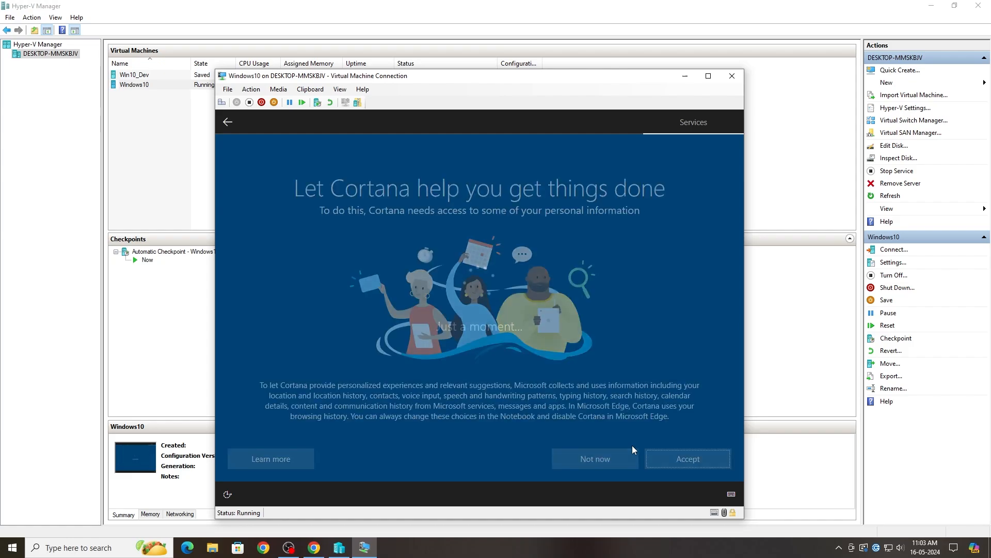
left_click(635, 459)
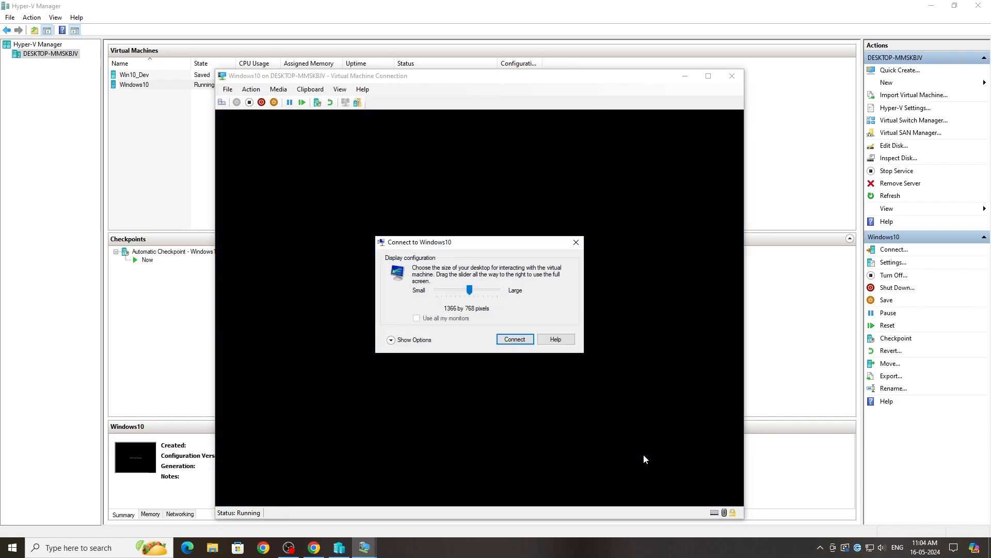
Connect to the virtual machine at 1366 by 768 pixels, sign in as Win10 and dismiss the Microsoft Edge welcome window.
left_click(528, 340)
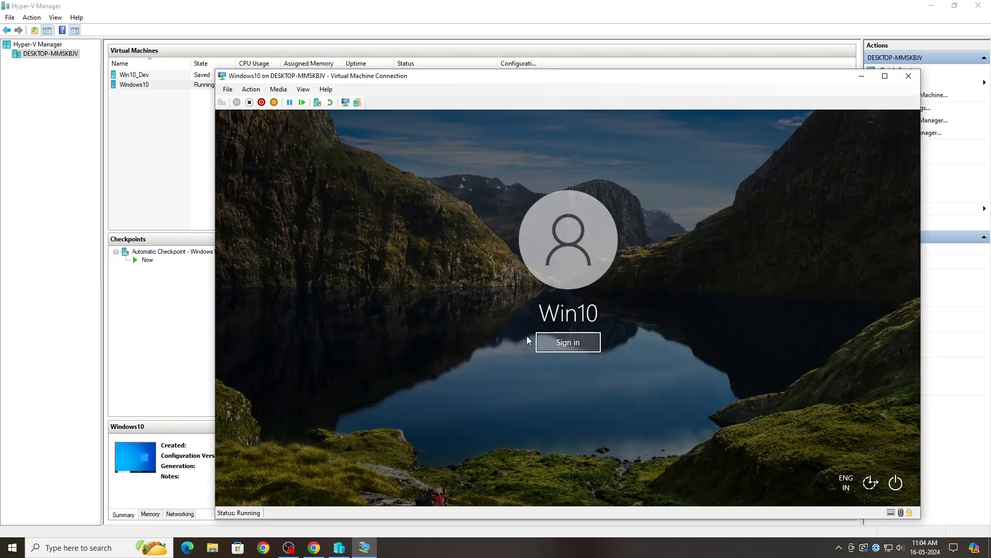
left_click(552, 347)
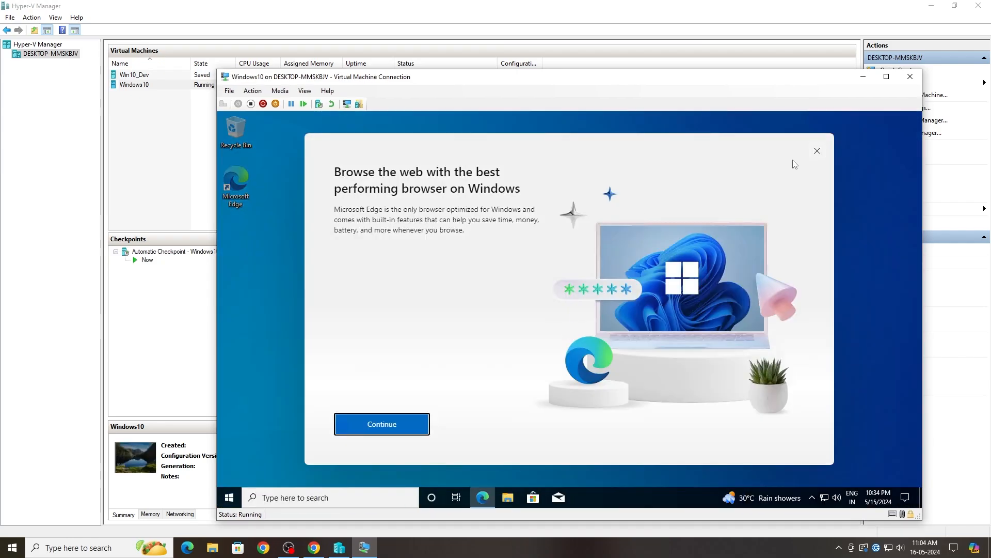
left_click(818, 151)
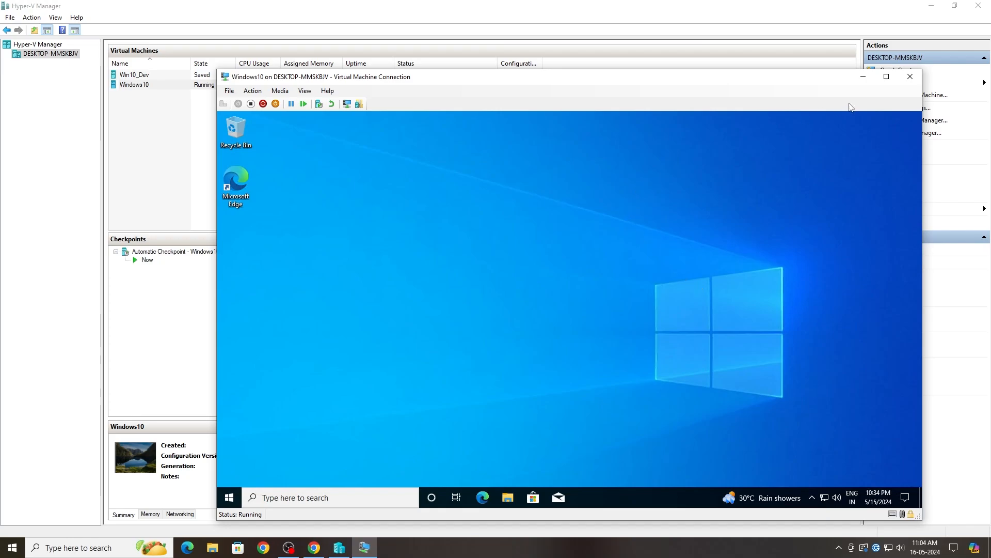
Close the virtual machine connection and reconnect to Windows10 from Hyper-V Manager at 1366 by 768 pixels.
left_click(910, 77)
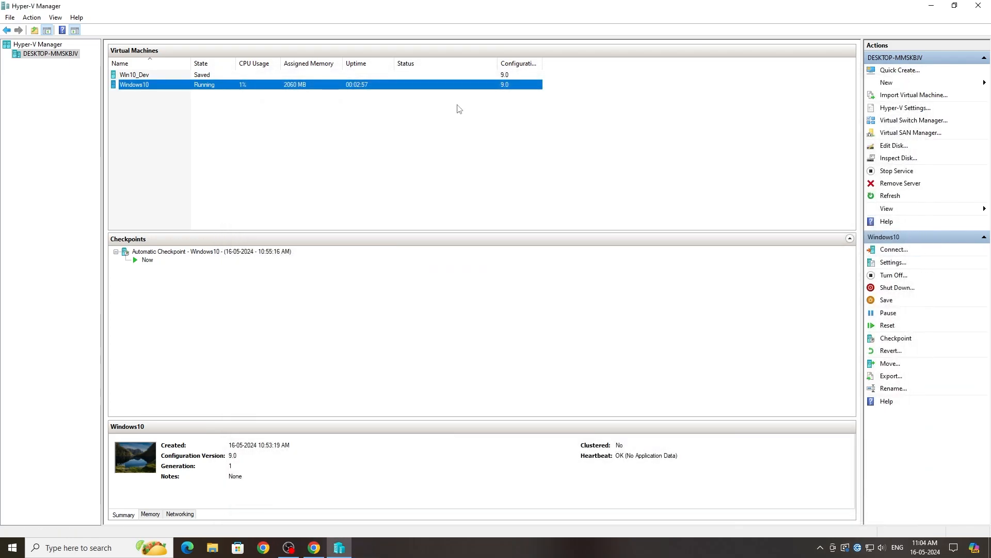
double_click(449, 89)
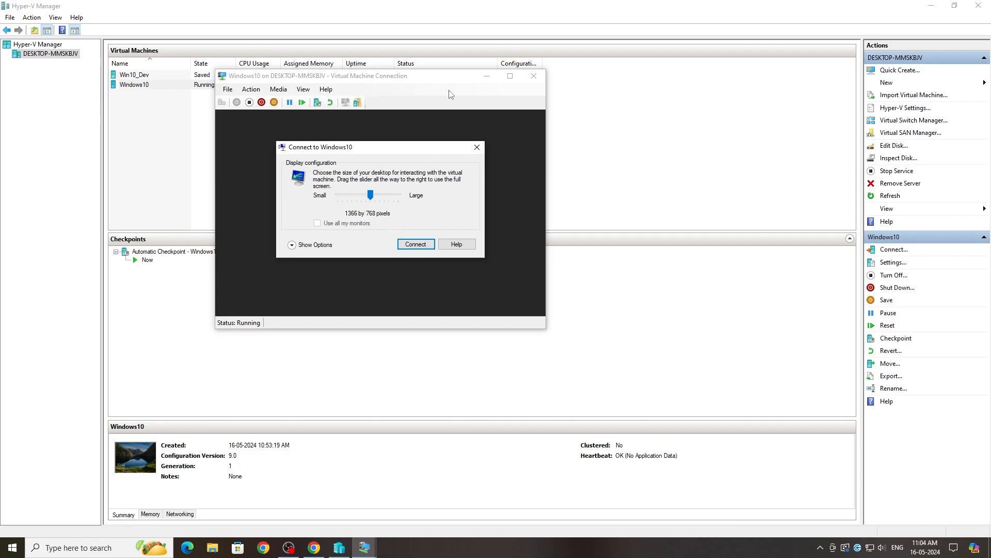
left_click(402, 242)
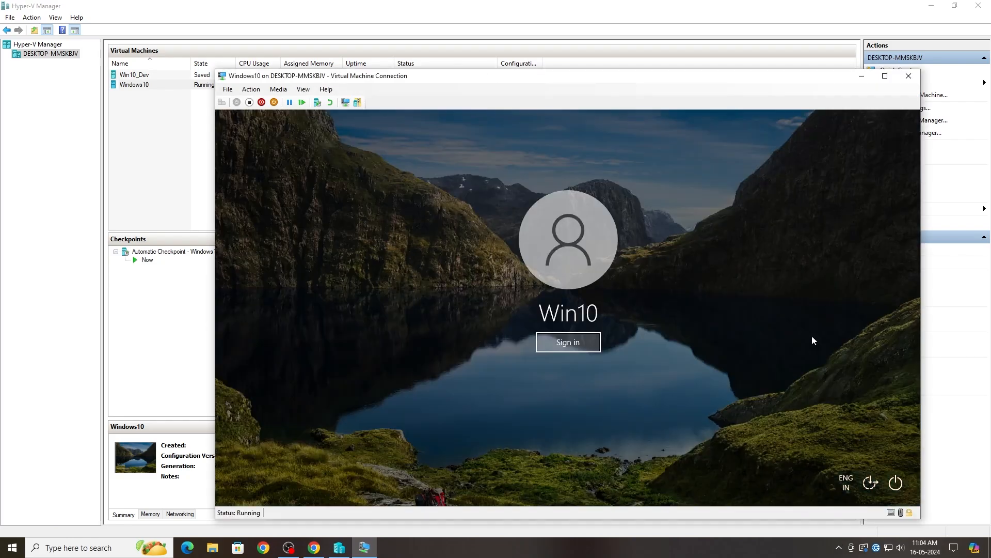